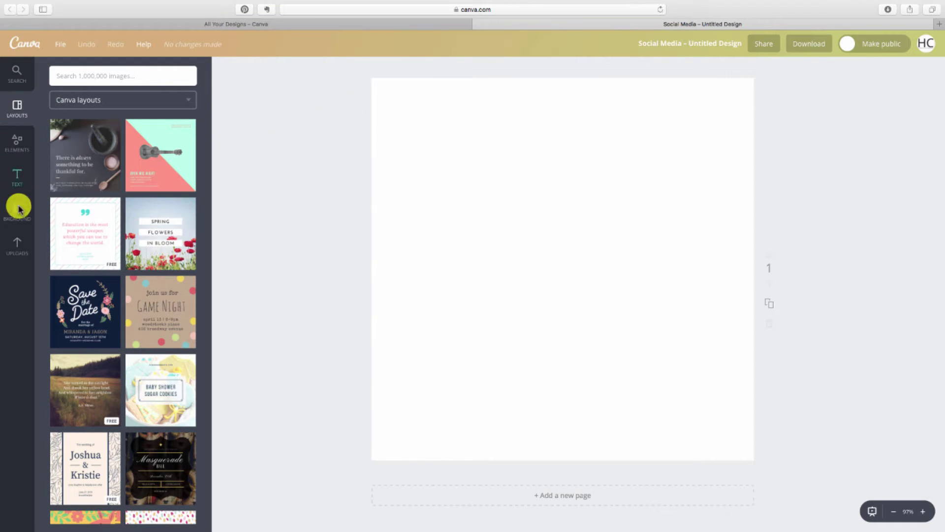
Step: Show the uploaded images and select three JPG files, then cancel the file picker without uploading
{"action": "left_click", "coordinate": [17, 246]}
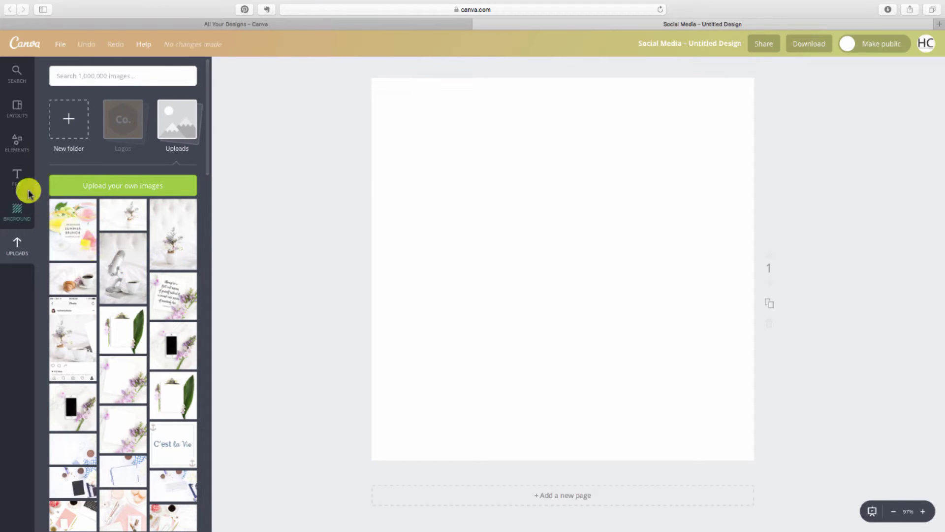
{"action": "left_click", "coordinate": [172, 189]}
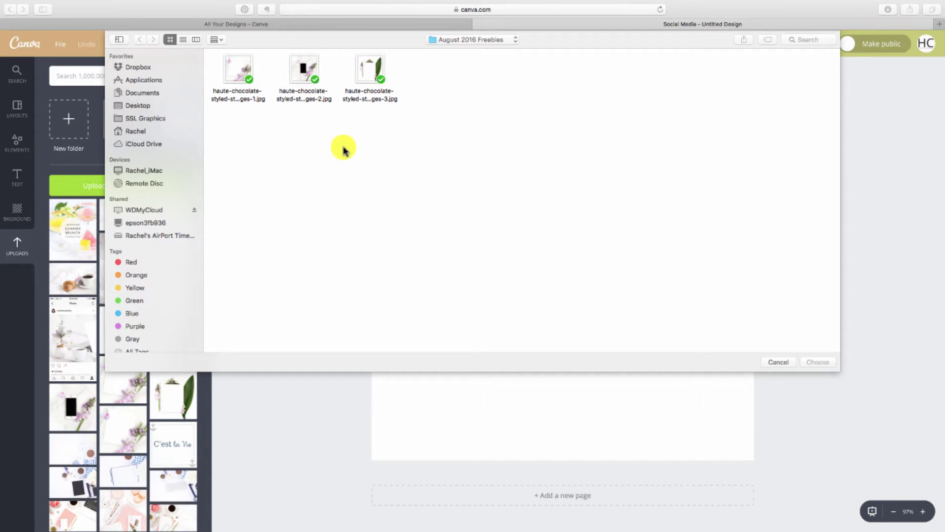
{"action": "left_click", "coordinate": [246, 69]}
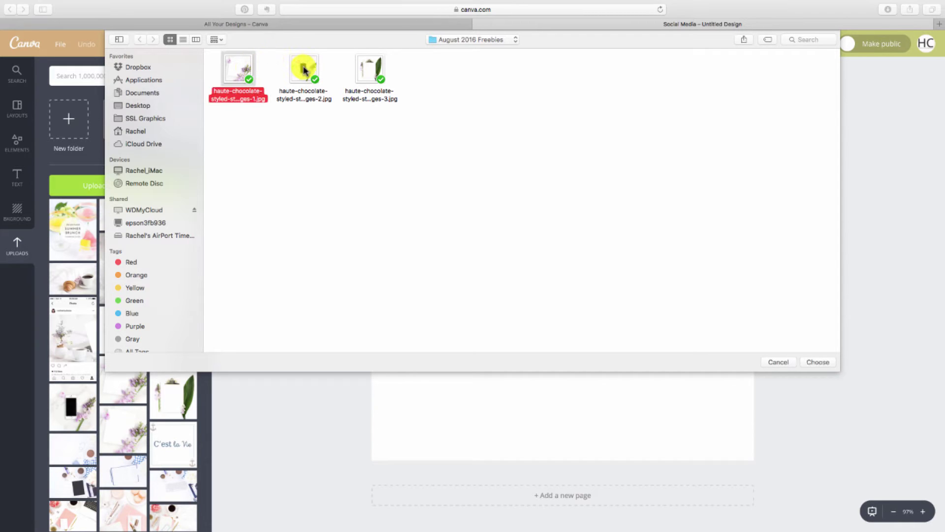
{"action": "left_click", "coordinate": [304, 69], "text": "super"}
{"action": "left_click", "coordinate": [374, 66], "text": "super"}
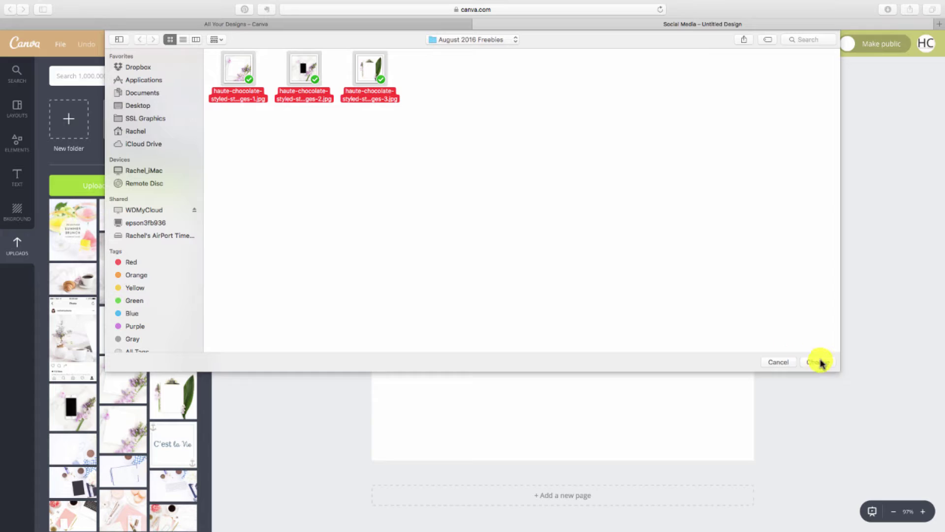
{"action": "left_click", "coordinate": [781, 363]}
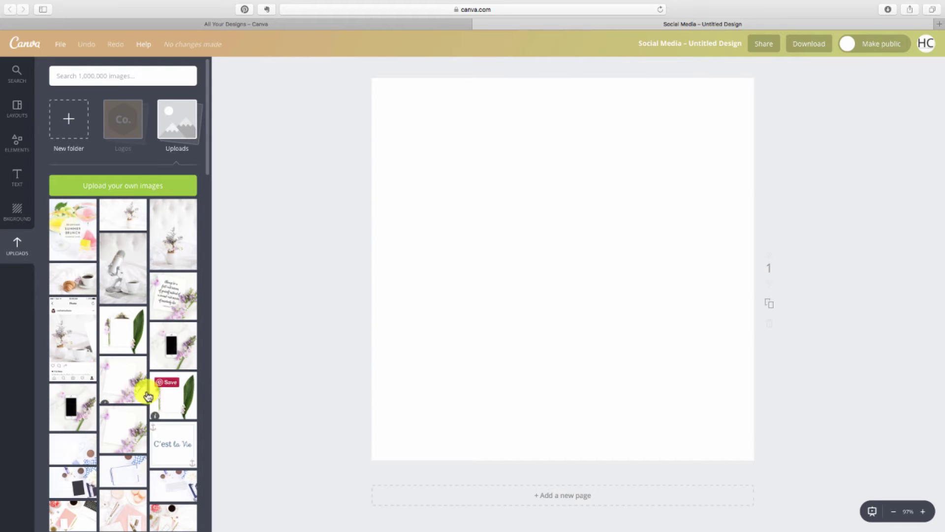
Step: Place the lilac flower photo on the page and start enlarging it by its corners
{"action": "left_click", "coordinate": [145, 394]}
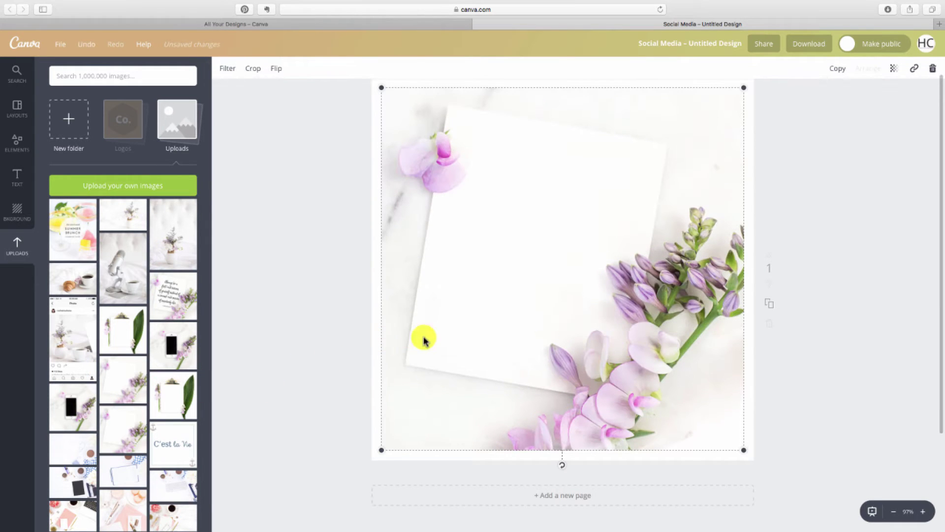
{"action": "scroll", "coordinate": [458, 349], "scroll_direction": "up", "scroll_amount": 1}
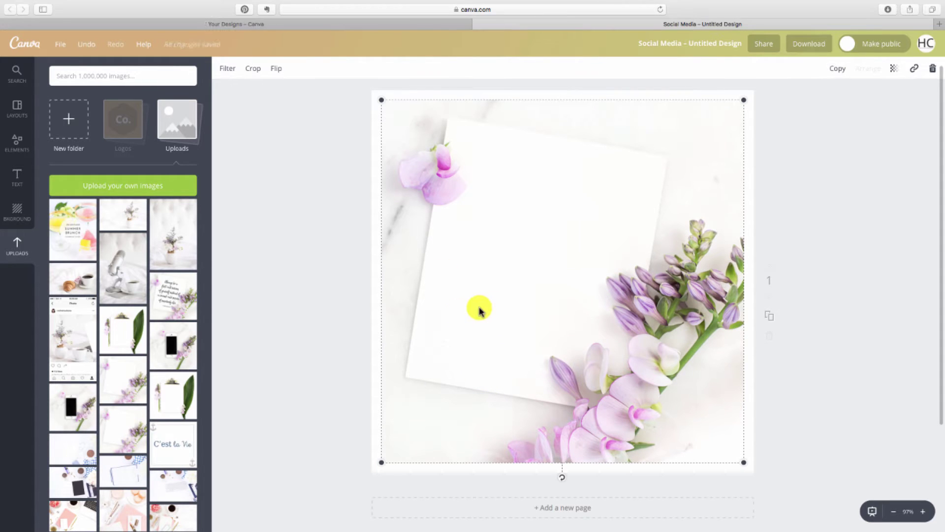
{"action": "mouse_move", "coordinate": [487, 253]}
{"action": "left_mouse_down"}
{"action": "mouse_move", "coordinate": [485, 237]}
{"action": "mouse_move", "coordinate": [482, 249]}
{"action": "left_mouse_up"}
{"action": "scroll", "coordinate": [378, 116], "scroll_direction": "up", "scroll_amount": 1}
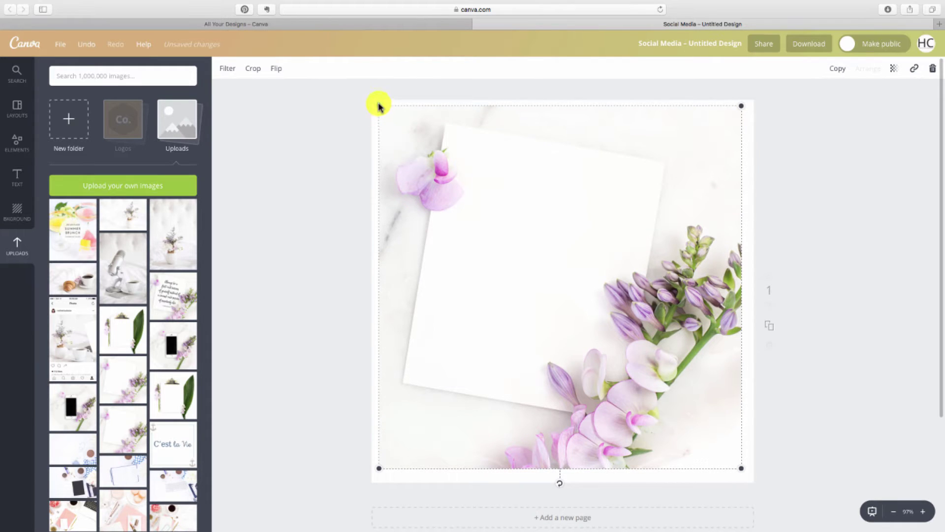
{"action": "left_click_drag", "start_coordinate": [379, 106], "coordinate": [368, 99]}
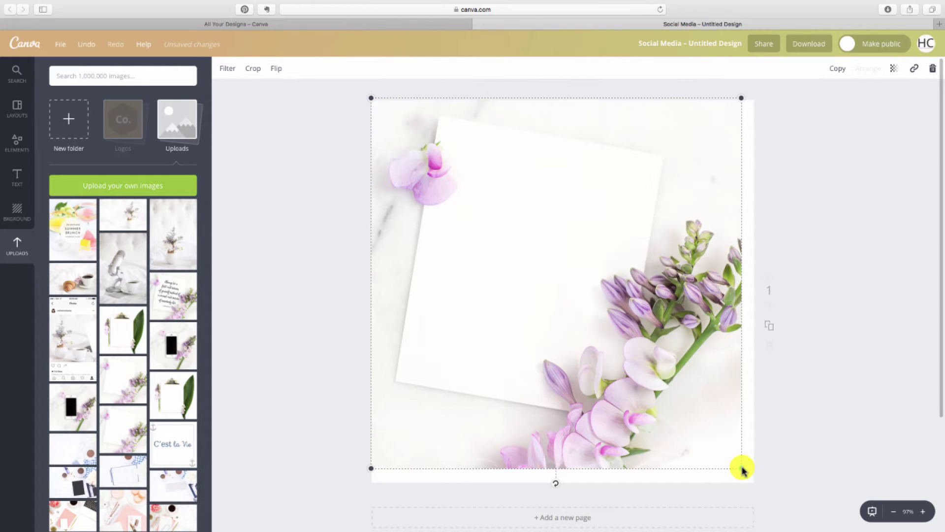
{"action": "left_click_drag", "start_coordinate": [742, 468], "coordinate": [756, 482]}
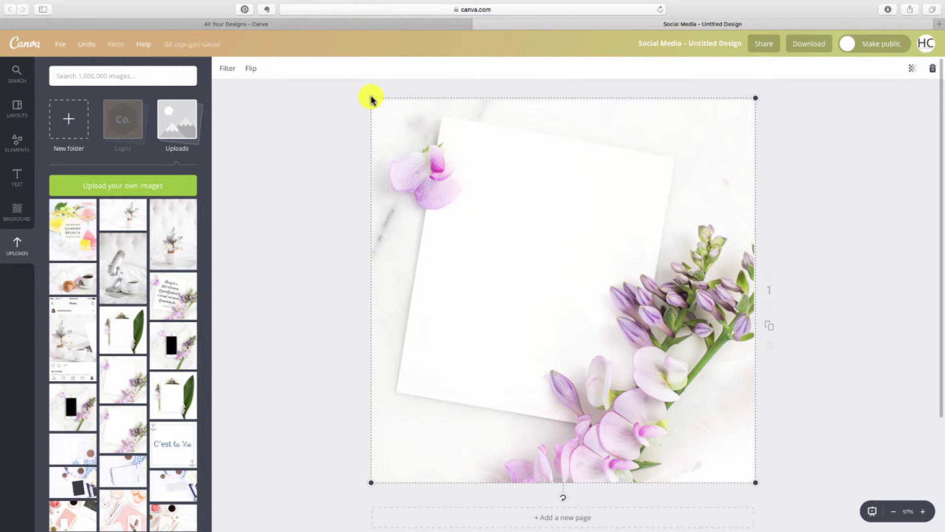
Step: Enlarge and reposition the photo until it exactly fills the square page
{"action": "left_click_drag", "start_coordinate": [371, 102], "coordinate": [208, 17]}
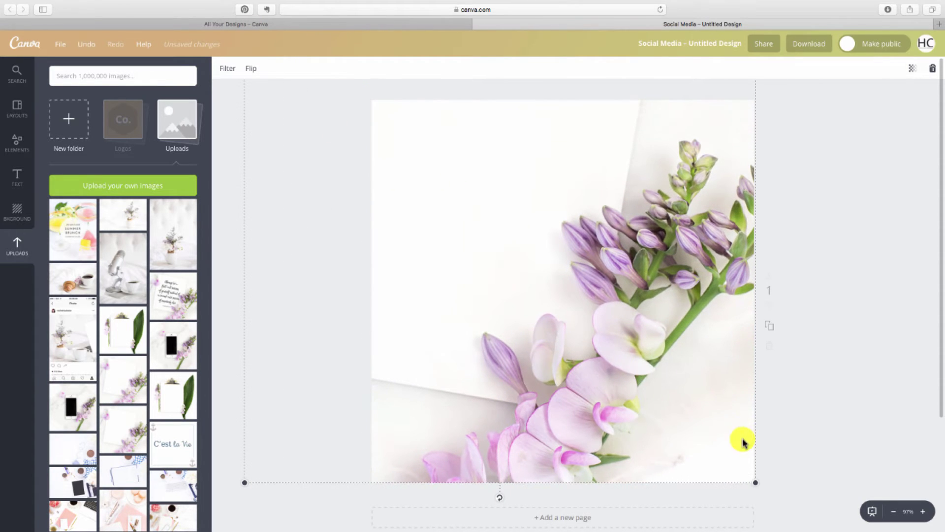
{"action": "left_click_drag", "start_coordinate": [755, 484], "coordinate": [804, 521]}
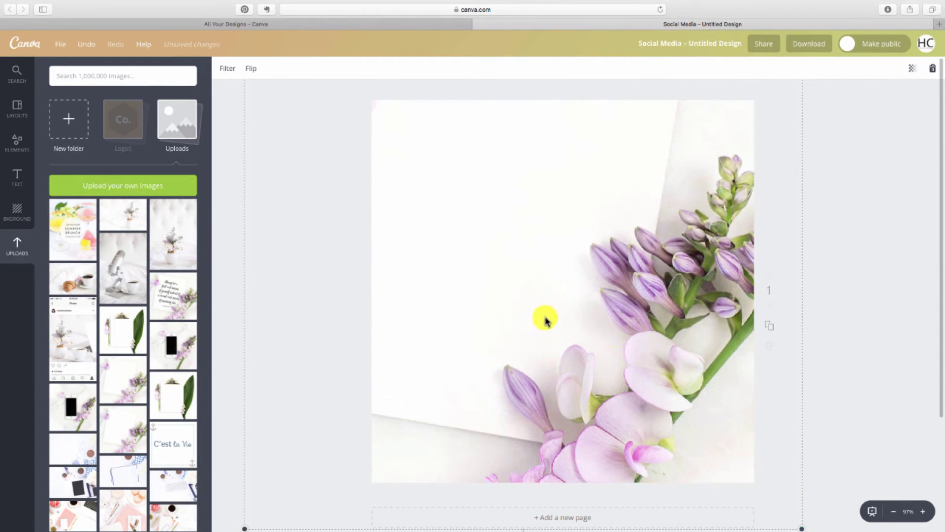
{"action": "left_click_drag", "start_coordinate": [544, 318], "coordinate": [603, 375]}
{"action": "left_click_drag", "start_coordinate": [496, 308], "coordinate": [684, 358]}
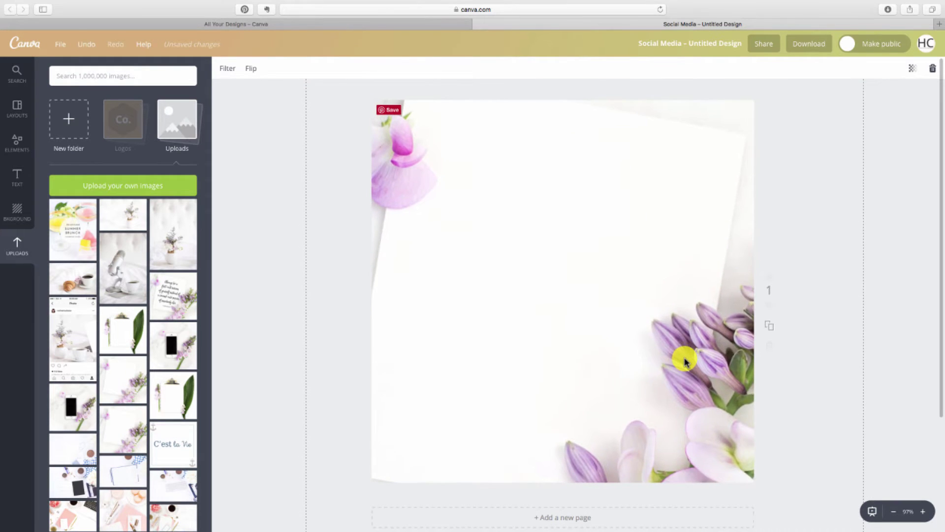
{"action": "left_click_drag", "start_coordinate": [486, 189], "coordinate": [500, 236]}
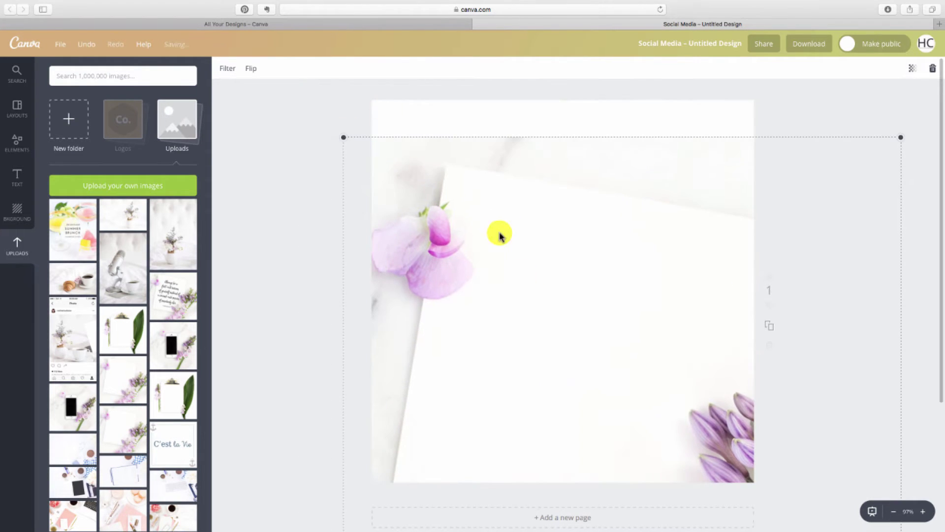
{"action": "left_click_drag", "start_coordinate": [337, 143], "coordinate": [397, 120]}
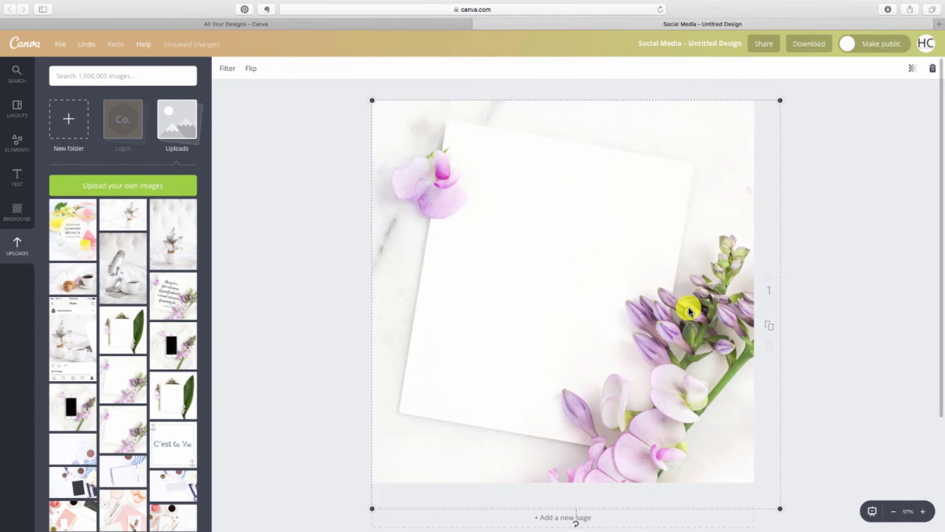
{"action": "left_click_drag", "start_coordinate": [783, 510], "coordinate": [756, 484]}
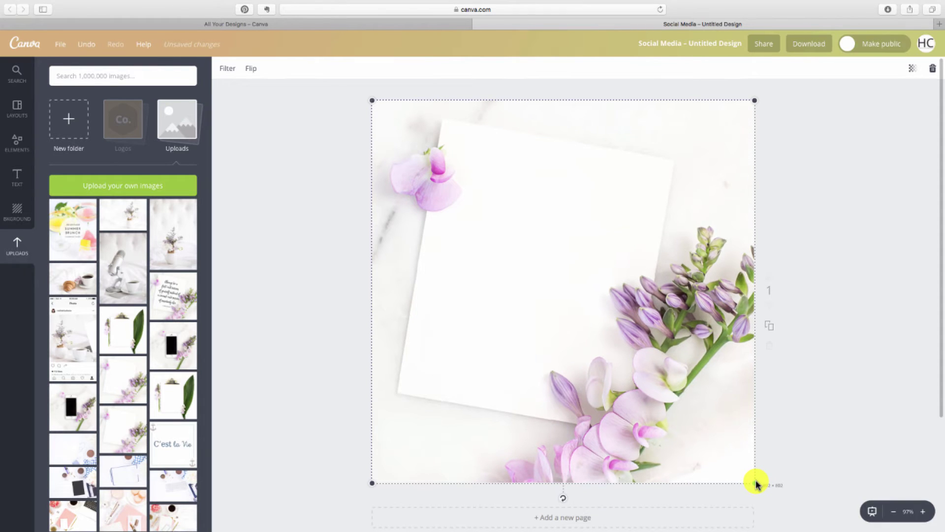
Step: Add a body text box containing 'Simplicity is the ultimate form of sophistication - Leonardo Da Vinci'
{"action": "left_click", "coordinate": [336, 267]}
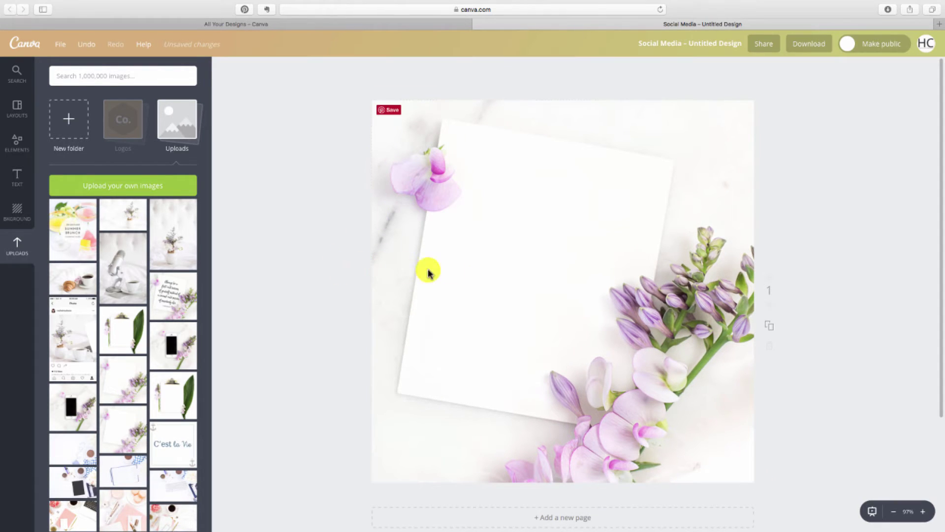
{"action": "left_click", "coordinate": [480, 278]}
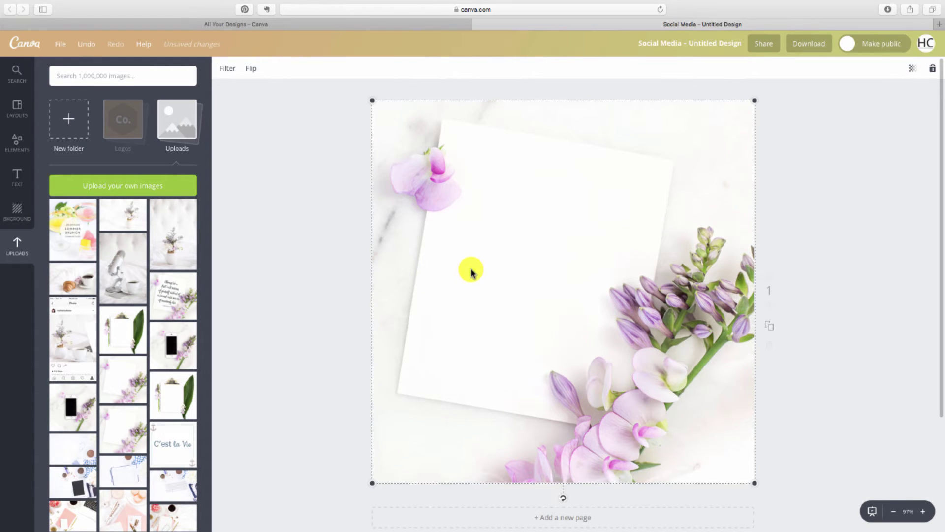
{"action": "key", "text": "t"}
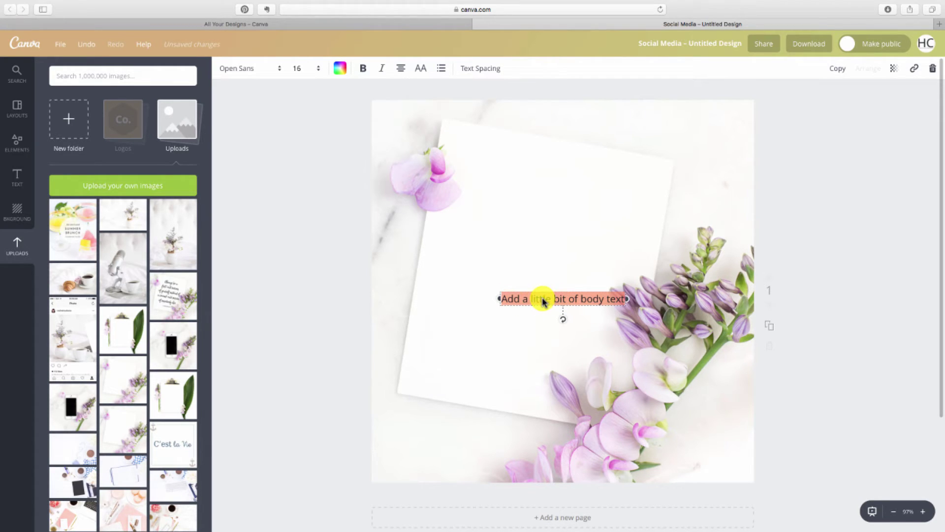
{"action": "type", "text": "Simplicity is the ultimate form of sophistication - Leonardo Da Vinci"}
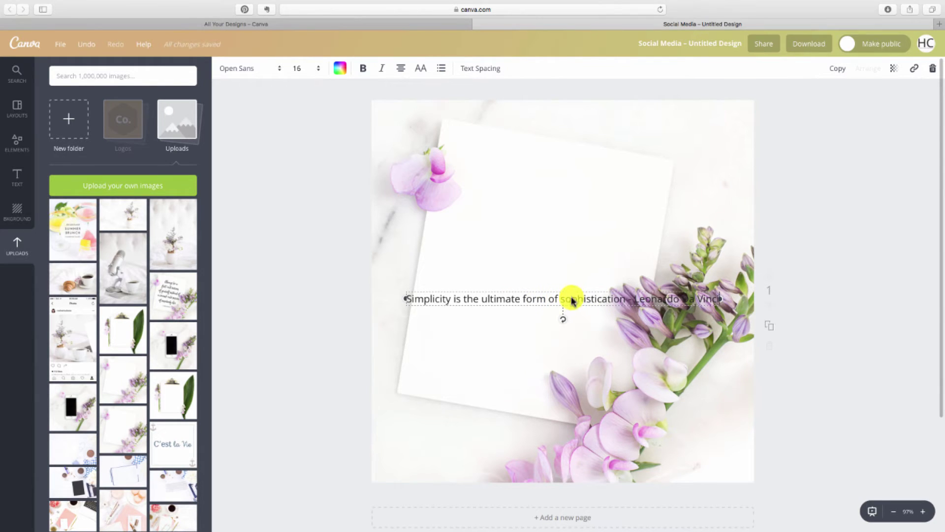
{"action": "left_click", "coordinate": [539, 330]}
Step: Move the quote higher on the card and highlight its ' - Leonardo Da Vinci' part
{"action": "left_click_drag", "start_coordinate": [524, 301], "coordinate": [513, 257]}
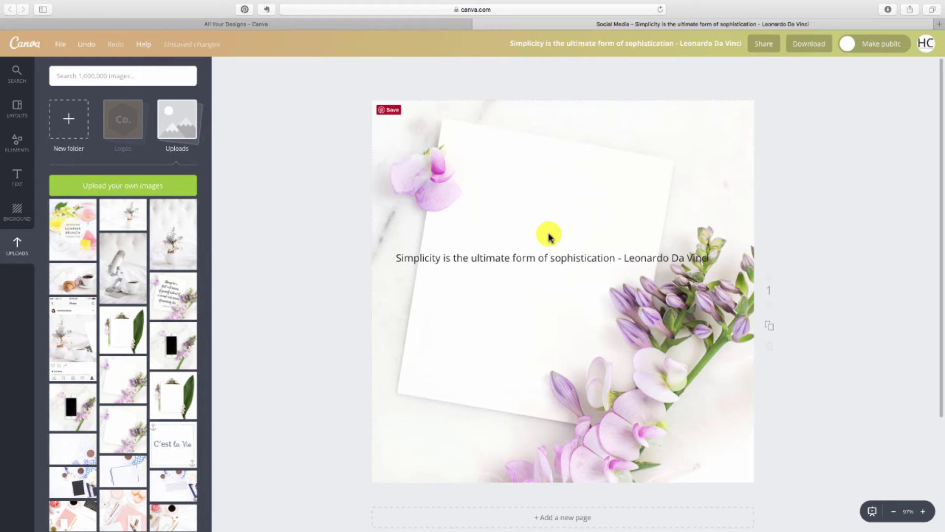
{"action": "left_click", "coordinate": [619, 263]}
{"action": "left_click_drag", "start_coordinate": [616, 261], "coordinate": [707, 263]}
{"action": "key", "text": "ctrl+c"}
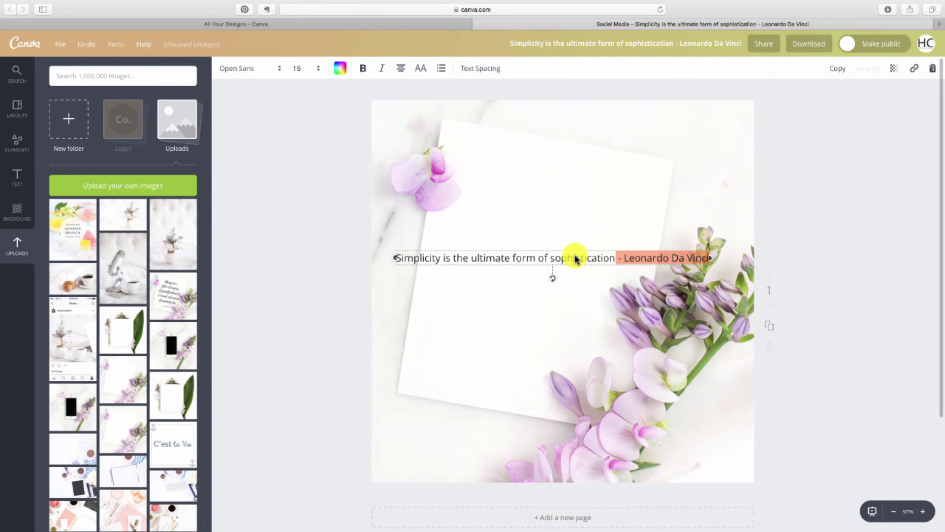
Step: Move '- Leonardo Da Vinci' out of the quote into its own new body text box
{"action": "key", "text": "BackSpace"}
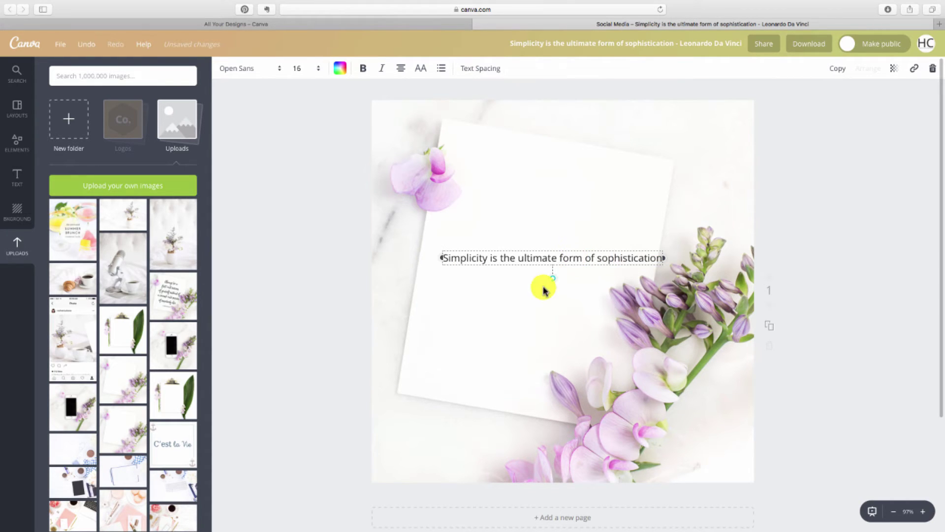
{"action": "left_click", "coordinate": [513, 308]}
{"action": "key", "text": "t"}
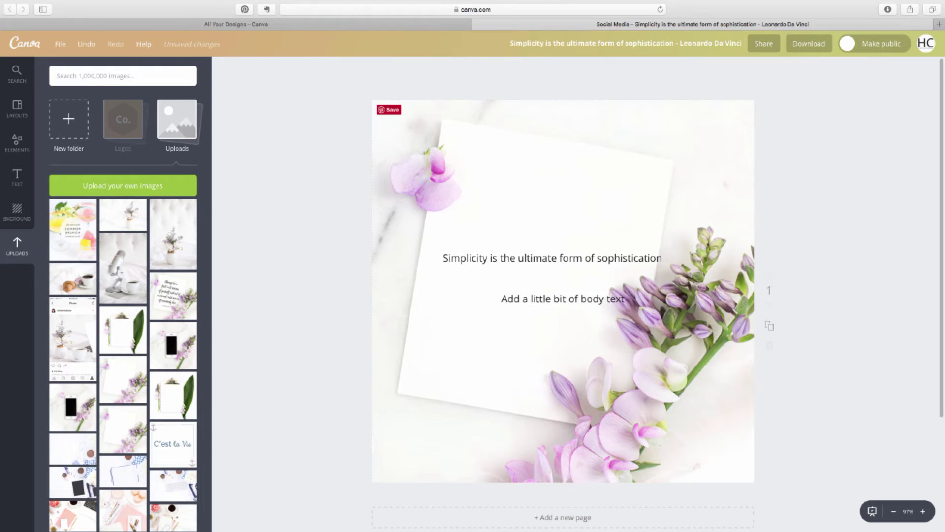
{"action": "double_click", "coordinate": [516, 306]}
{"action": "key", "text": "ctrl+v"}
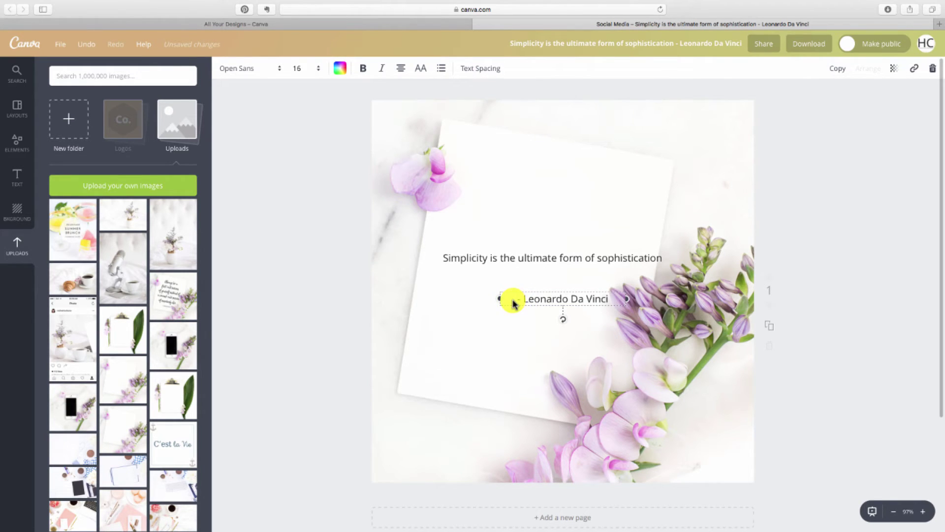
Step: Position the author line below the quote and nudge the quote slightly down
{"action": "left_click_drag", "start_coordinate": [549, 297], "coordinate": [533, 321]}
{"action": "left_click_drag", "start_coordinate": [506, 256], "coordinate": [505, 274]}
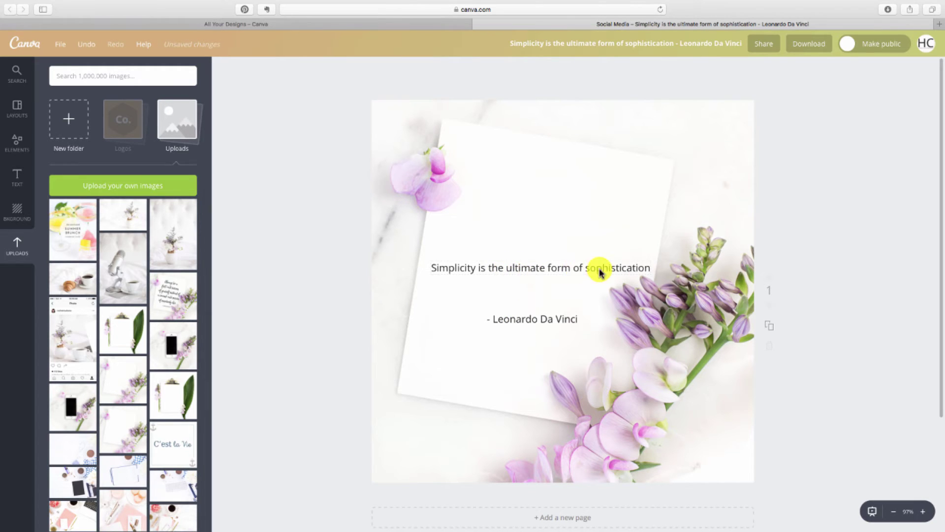
{"action": "left_click", "coordinate": [565, 270]}
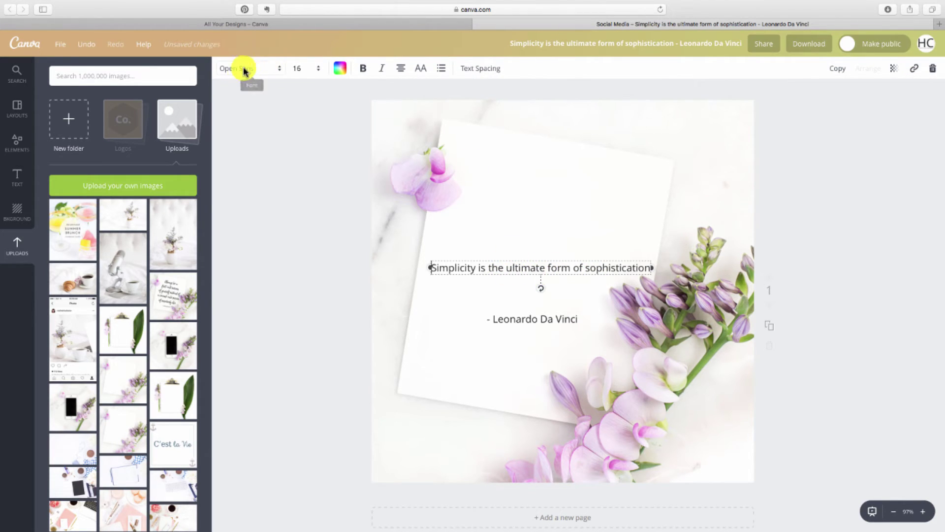
Step: Change the quote's font to Euphoria Script
{"action": "left_click", "coordinate": [271, 72]}
{"action": "scroll", "coordinate": [270, 148], "scroll_direction": "down", "scroll_amount": 1}
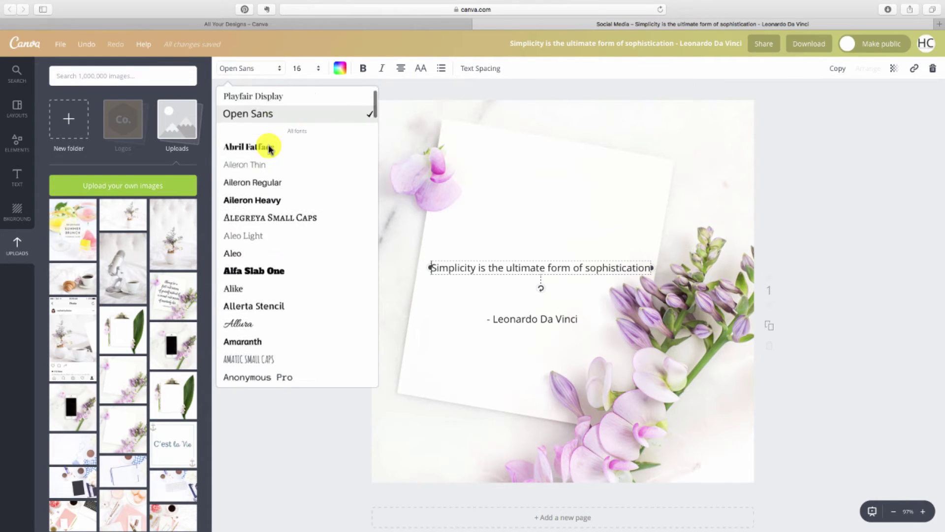
{"action": "scroll", "coordinate": [270, 175], "scroll_direction": "down", "scroll_amount": 5}
{"action": "scroll", "coordinate": [299, 106], "scroll_direction": "up", "scroll_amount": 6}
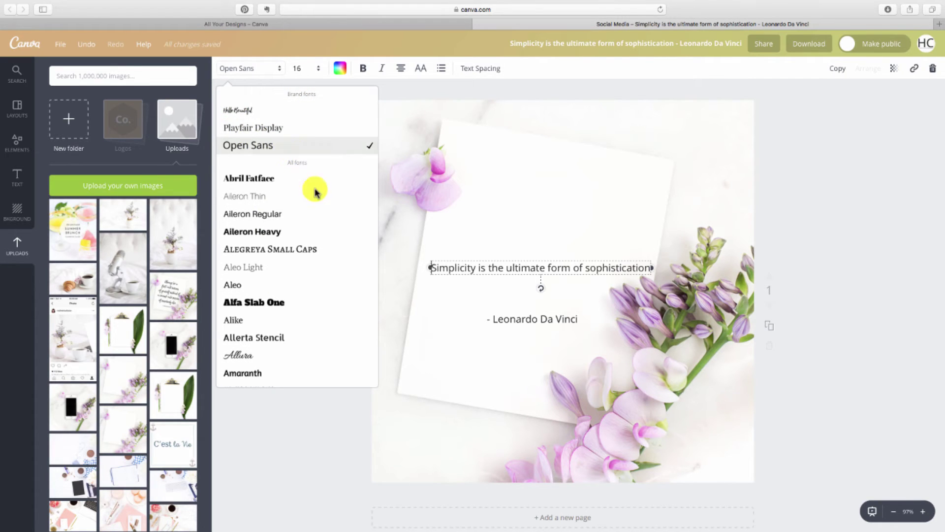
{"action": "scroll", "coordinate": [295, 197], "scroll_direction": "down", "scroll_amount": 5}
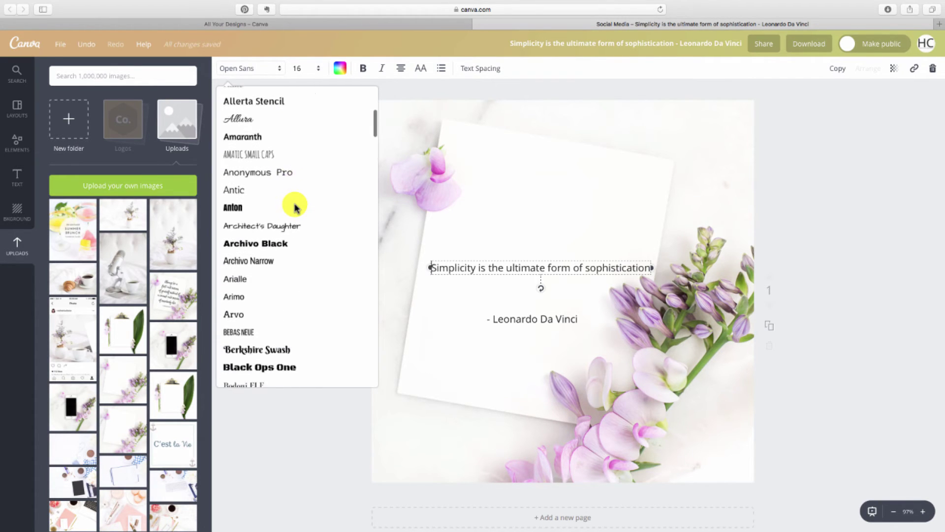
{"action": "scroll", "coordinate": [295, 206], "scroll_direction": "down", "scroll_amount": 5}
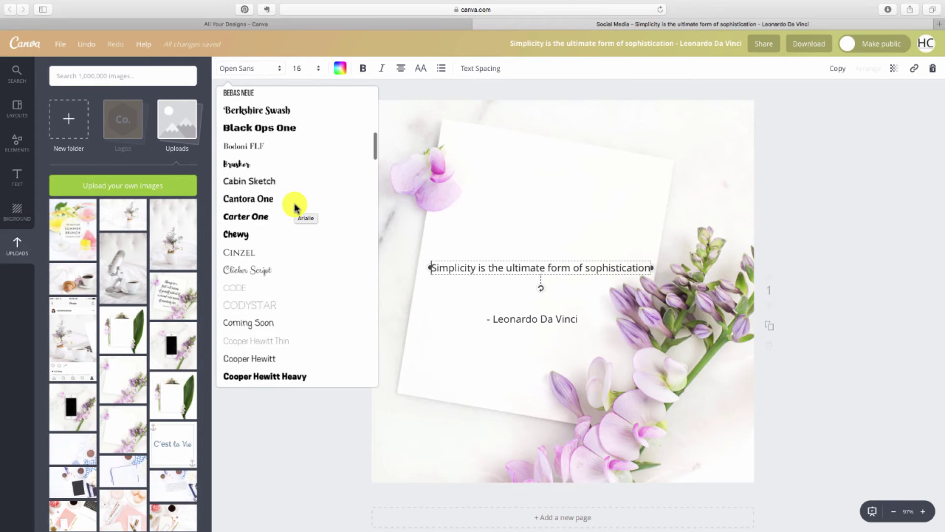
{"action": "scroll", "coordinate": [295, 206], "scroll_direction": "down", "scroll_amount": 8}
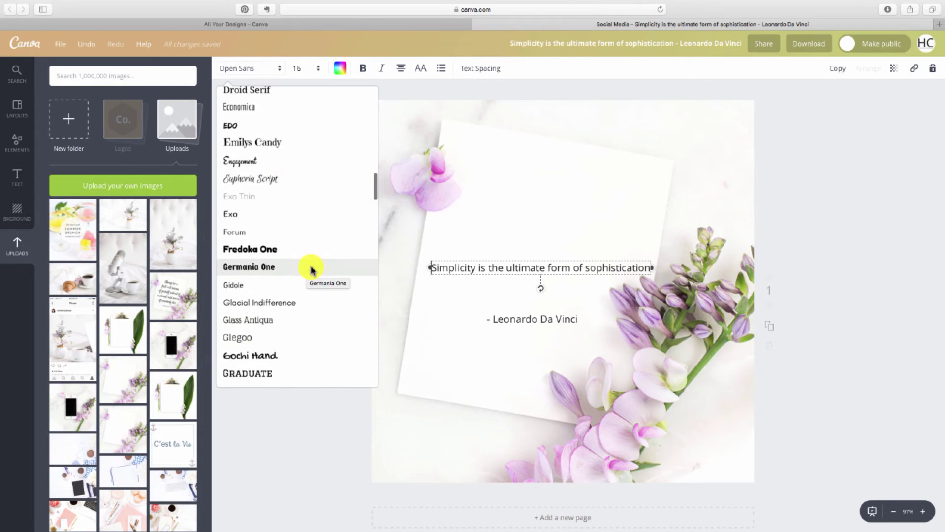
{"action": "left_click", "coordinate": [240, 180]}
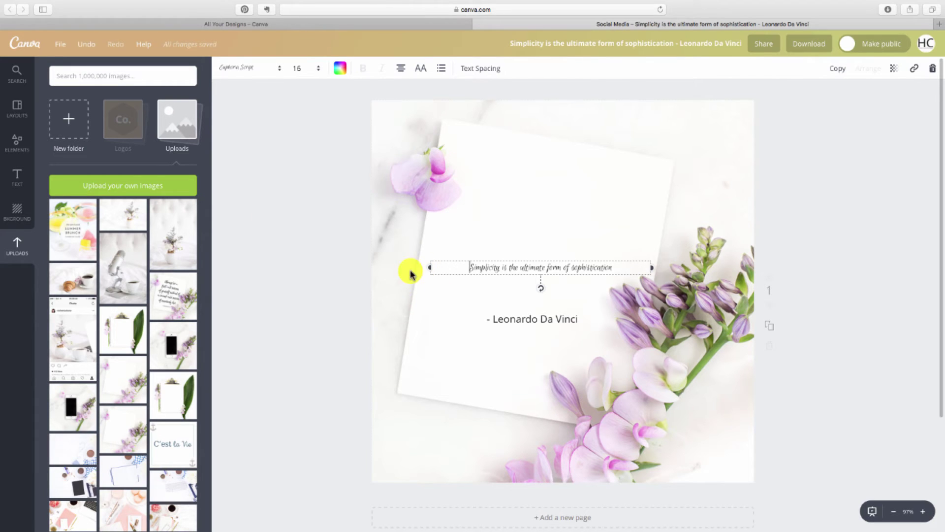
Step: Set the quote to size 56, widen its box to three lines, and tilt it clockwise
{"action": "left_click", "coordinate": [312, 69]}
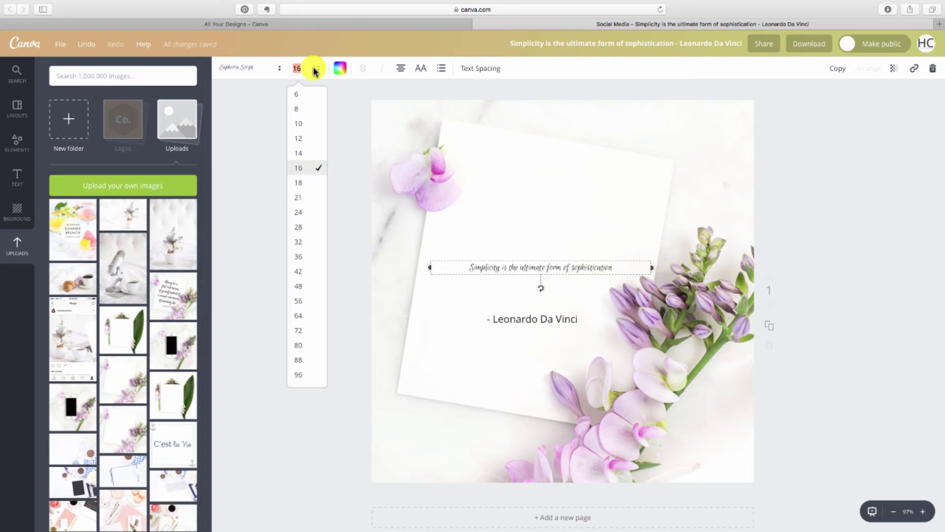
{"action": "left_click", "coordinate": [307, 300]}
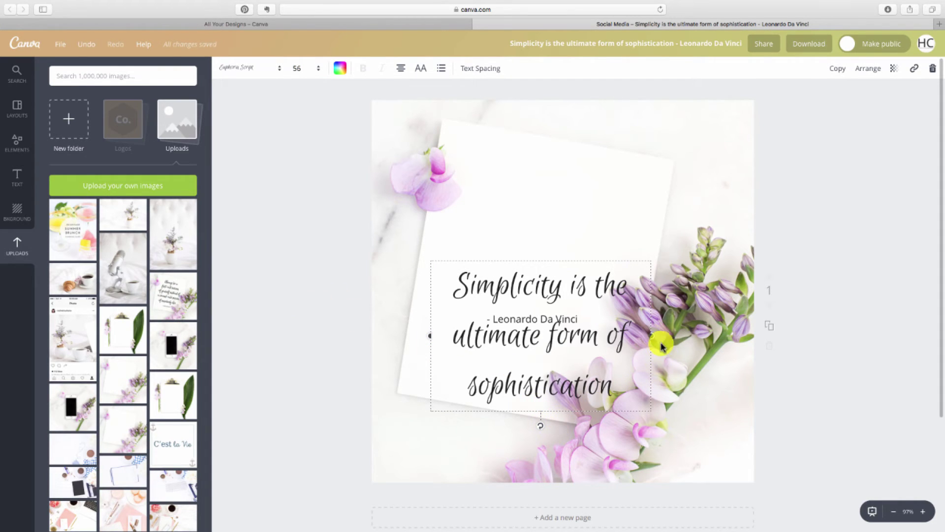
{"action": "left_click_drag", "start_coordinate": [651, 335], "coordinate": [631, 335]}
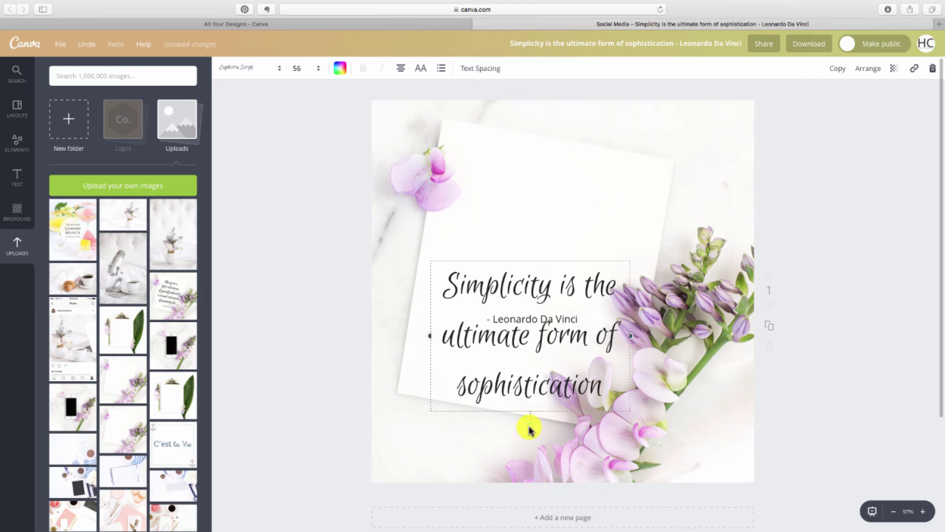
{"action": "left_click_drag", "start_coordinate": [527, 431], "coordinate": [514, 434]}
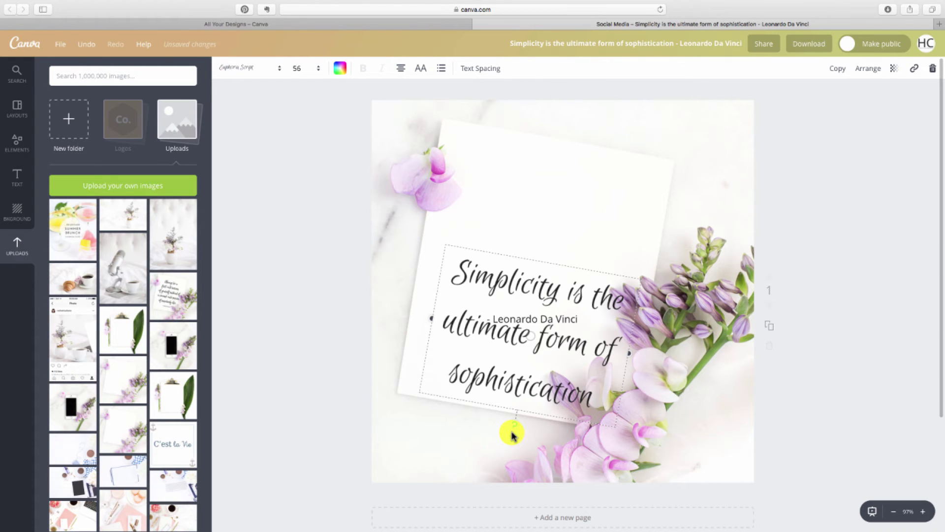
Step: Re-tilt the script quote clockwise and move it up above the author line
{"action": "left_click_drag", "start_coordinate": [512, 434], "coordinate": [527, 432]}
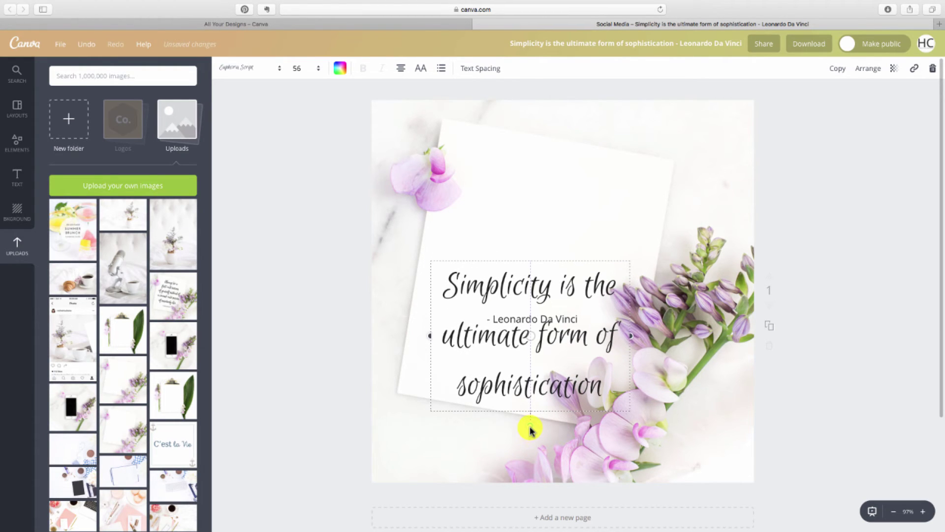
{"action": "left_click_drag", "start_coordinate": [527, 429], "coordinate": [511, 430]}
{"action": "left_click_drag", "start_coordinate": [492, 384], "coordinate": [490, 327]}
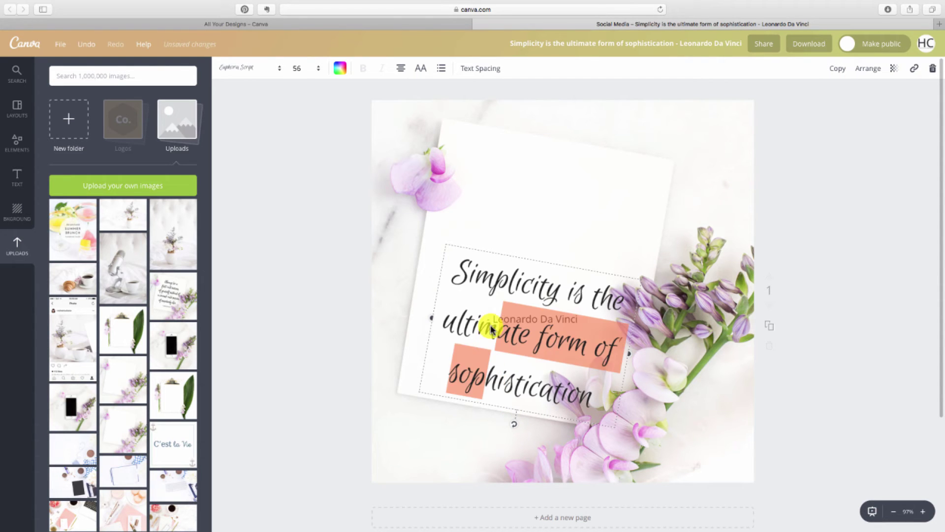
{"action": "left_click", "coordinate": [458, 414]}
{"action": "left_click_drag", "start_coordinate": [471, 385], "coordinate": [484, 296]}
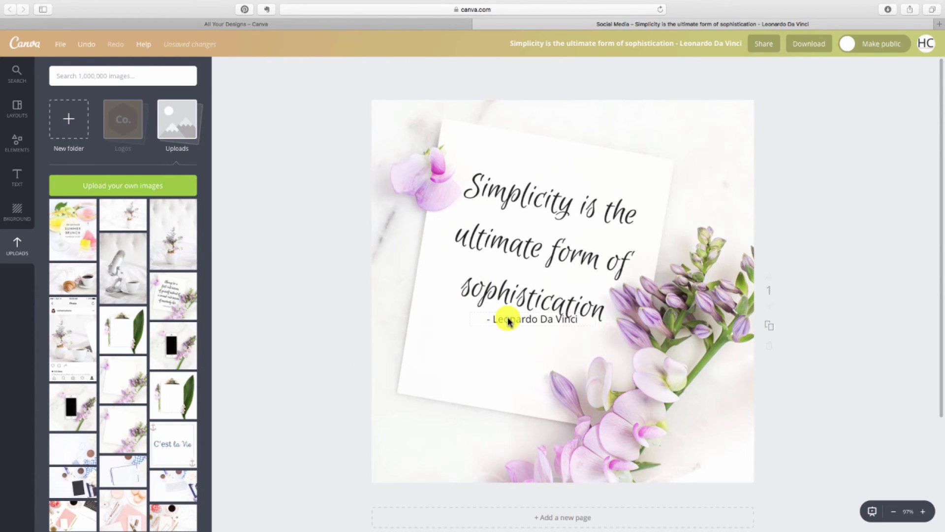
Step: Move the author line lower and set it in Aileron Regular
{"action": "left_click_drag", "start_coordinate": [510, 321], "coordinate": [497, 352]}
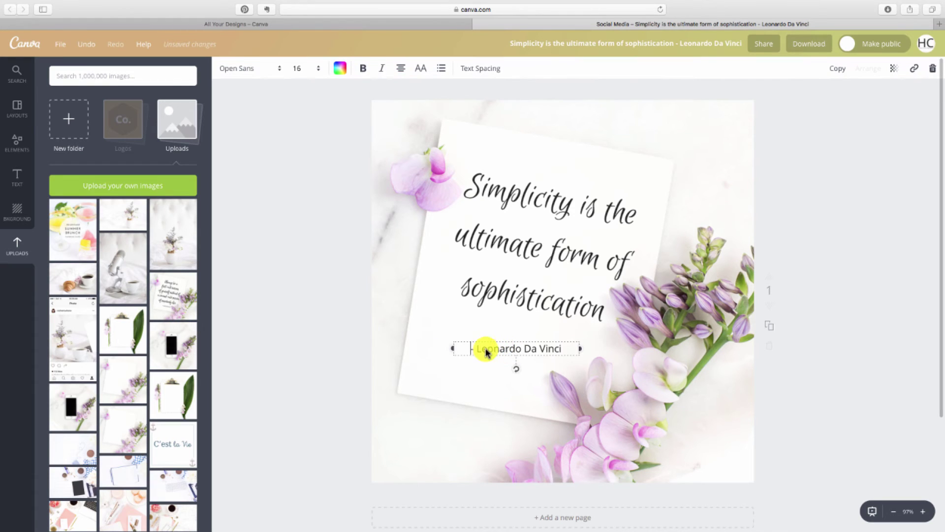
{"action": "left_click", "coordinate": [245, 73]}
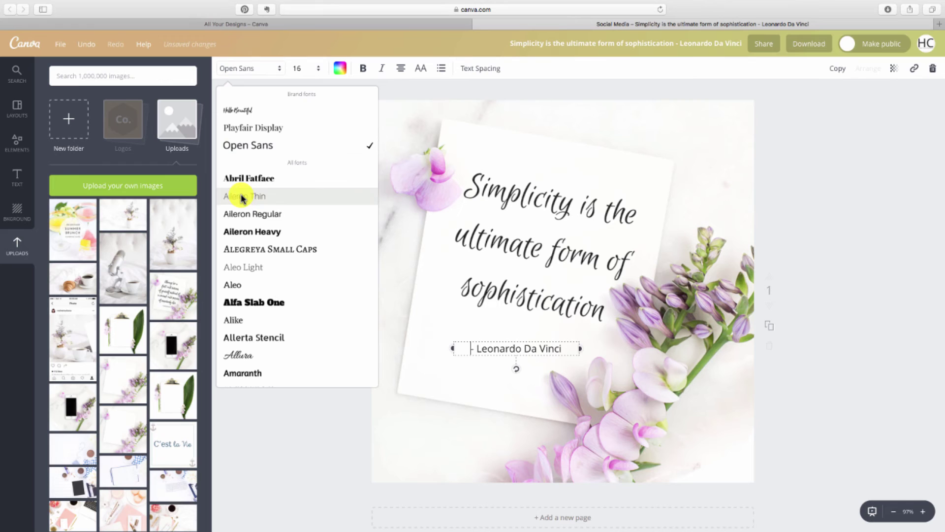
{"action": "left_click", "coordinate": [242, 197]}
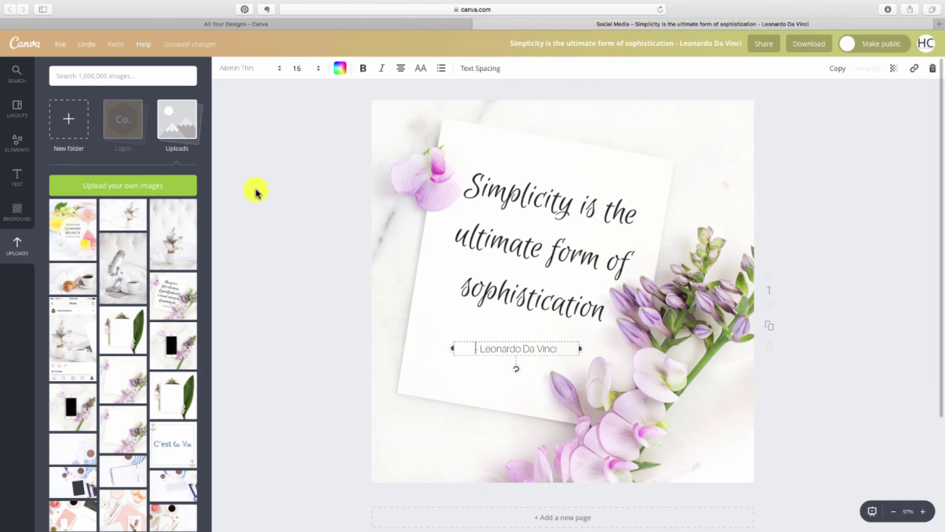
{"action": "left_click", "coordinate": [242, 74]}
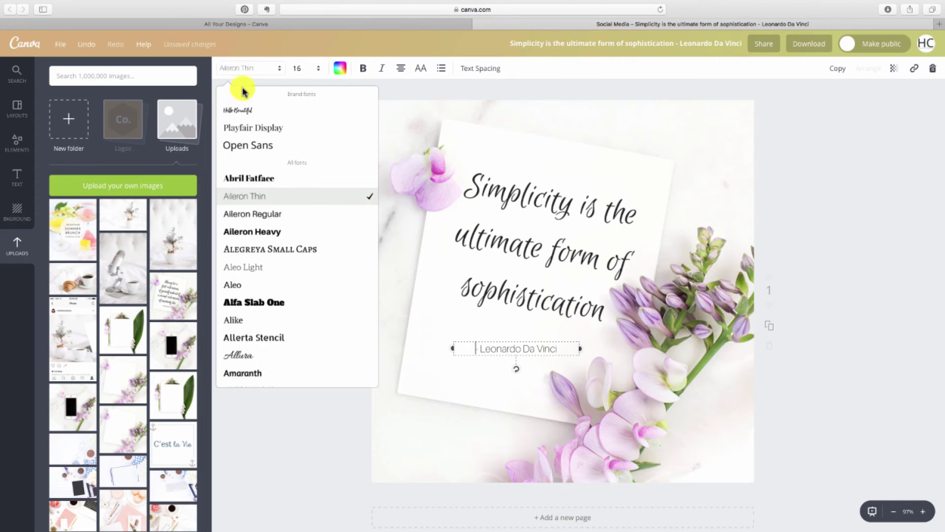
{"action": "left_click", "coordinate": [245, 217]}
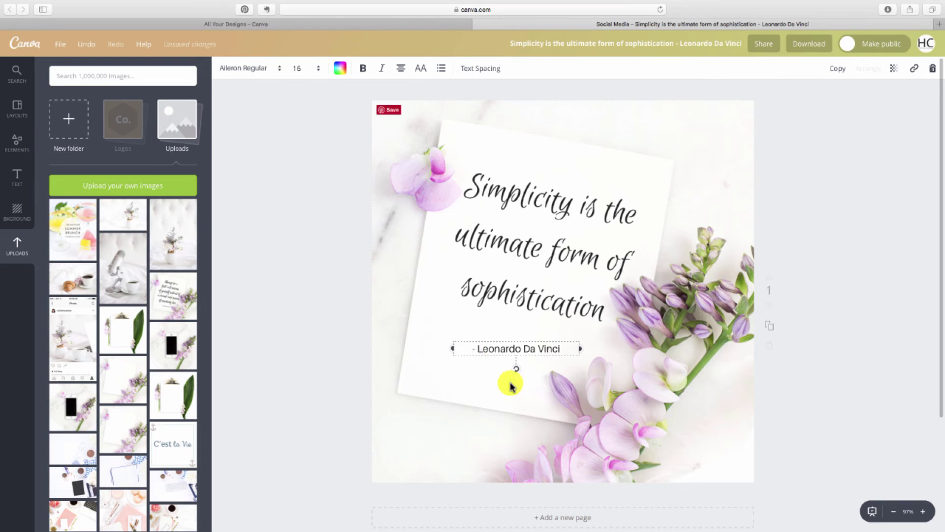
Step: Give the author line a gentle clockwise tilt beneath the quote and set it to size 14
{"action": "left_click_drag", "start_coordinate": [514, 369], "coordinate": [479, 393]}
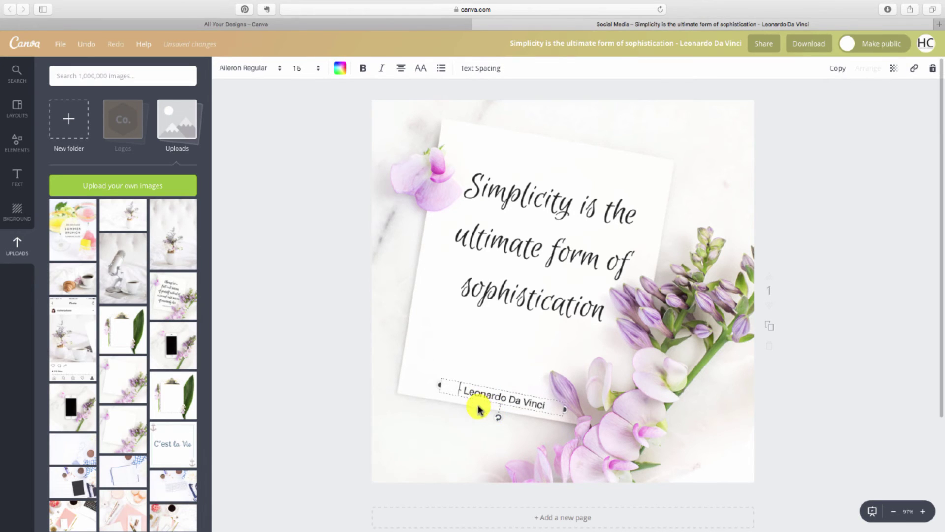
{"action": "left_click_drag", "start_coordinate": [496, 422], "coordinate": [499, 343]}
{"action": "left_click_drag", "start_coordinate": [505, 294], "coordinate": [502, 300]}
{"action": "left_click", "coordinate": [505, 341]}
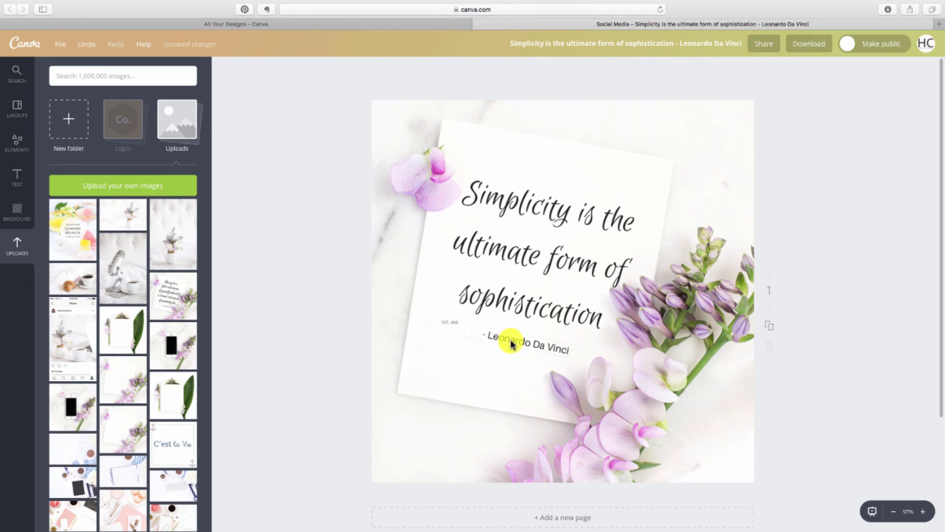
{"action": "left_click", "coordinate": [296, 71]}
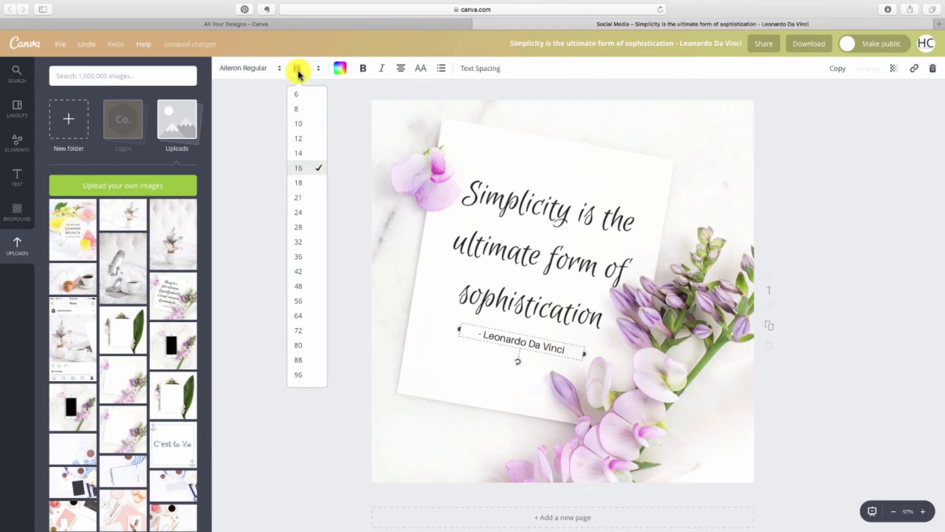
{"action": "left_click", "coordinate": [298, 156]}
{"action": "left_click", "coordinate": [304, 292]}
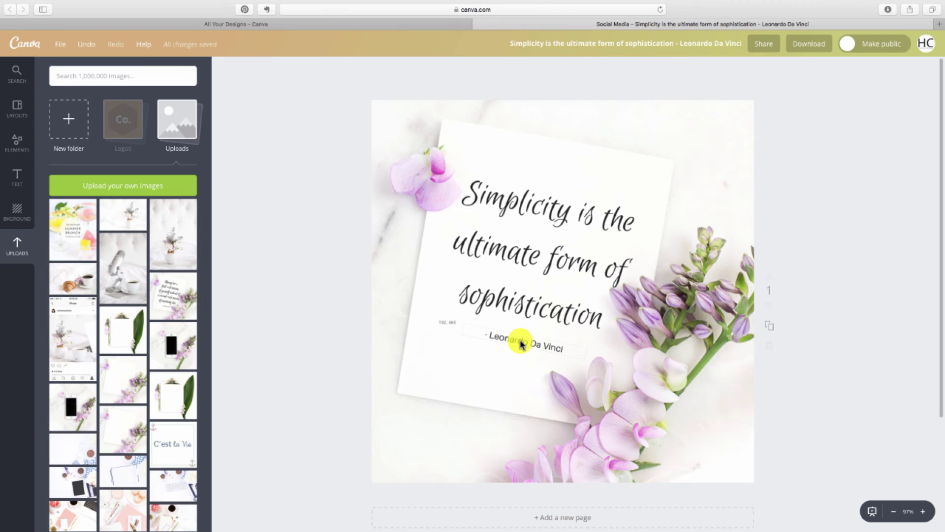
Step: Make the script quote dark grey from the default colour palette
{"action": "left_click", "coordinate": [519, 259]}
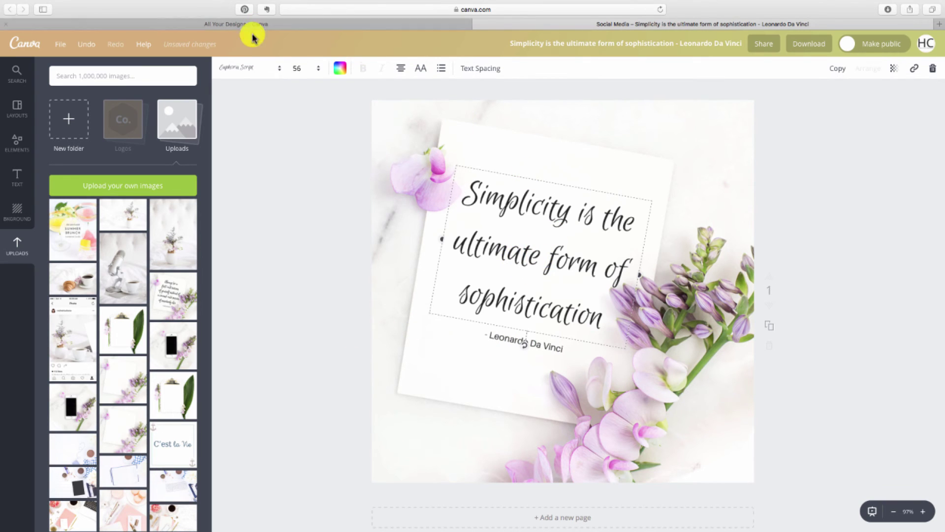
{"action": "left_click", "coordinate": [339, 68]}
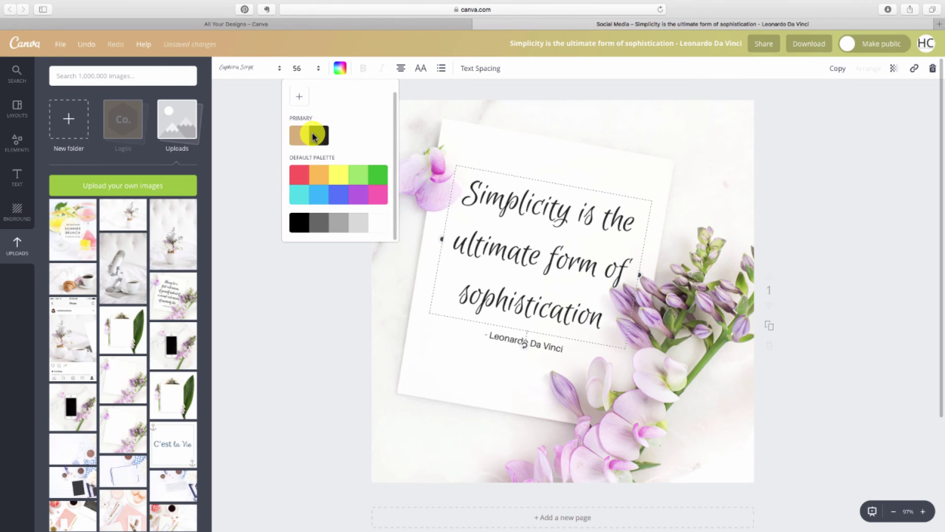
{"action": "left_click", "coordinate": [318, 225]}
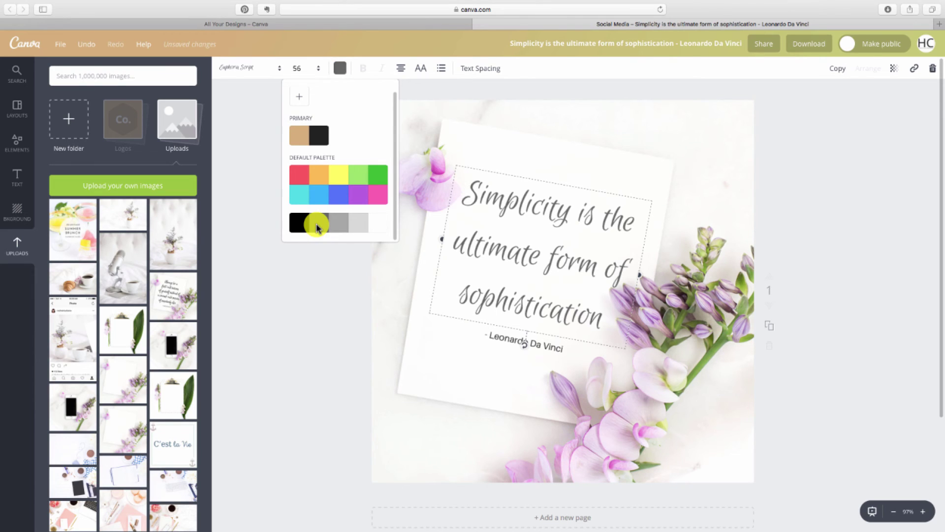
{"action": "left_click", "coordinate": [498, 340]}
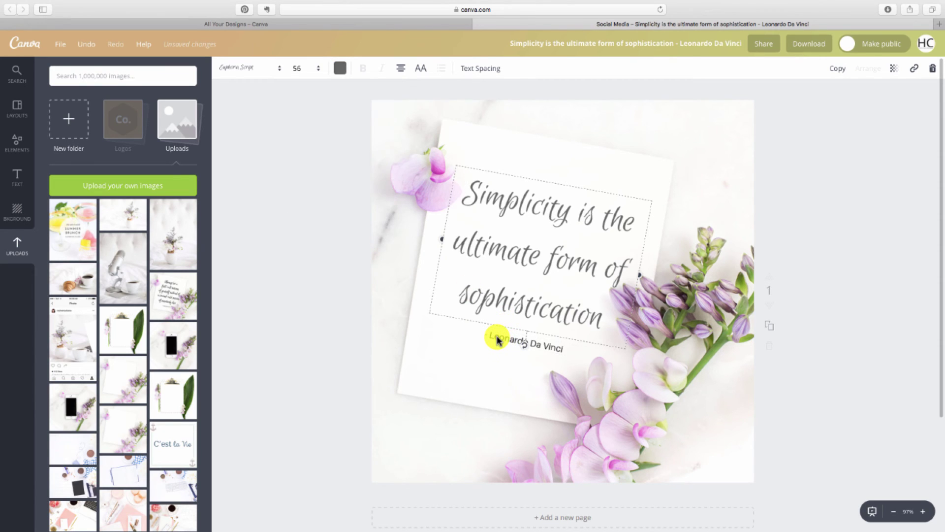
Step: Select the author line and open its text colour choices
{"action": "left_click", "coordinate": [500, 337]}
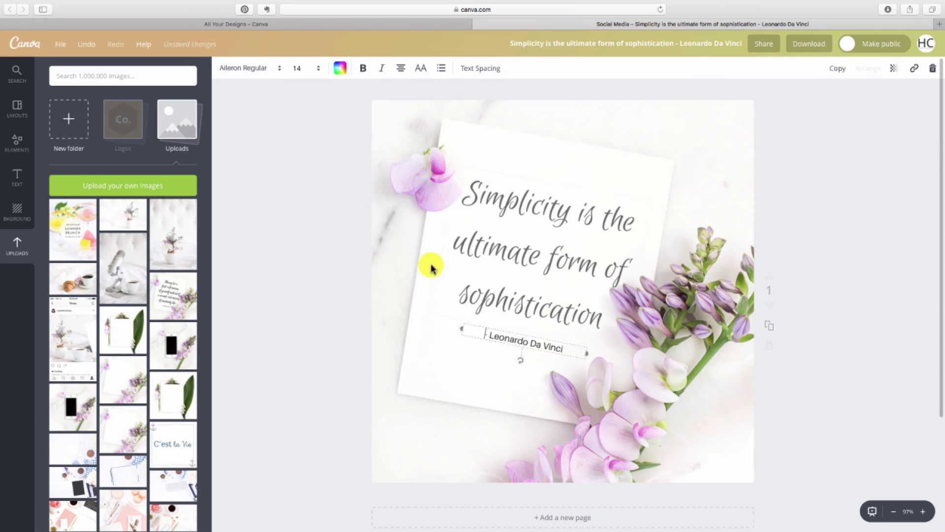
{"action": "left_click", "coordinate": [339, 68]}
{"action": "left_click", "coordinate": [317, 228]}
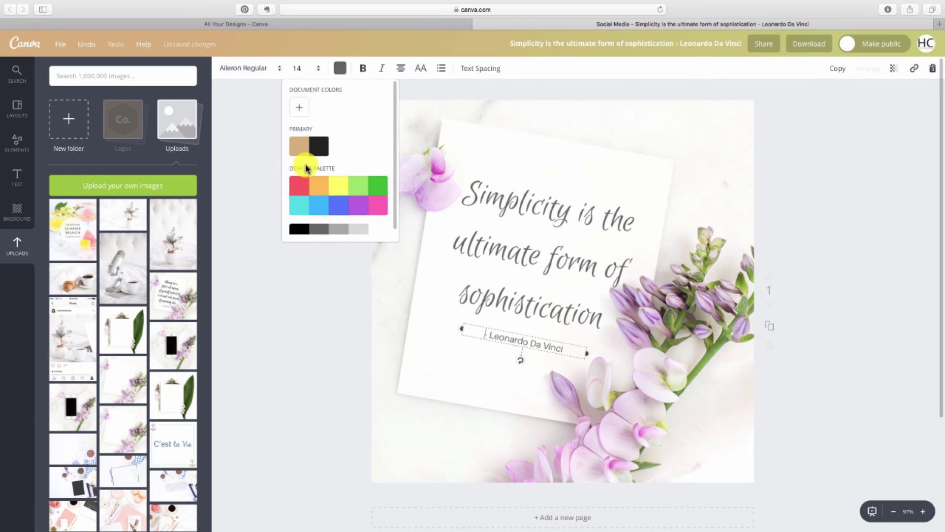
Step: Create a custom purple document colour 50307b and apply it to the author line
{"action": "left_click", "coordinate": [300, 109]}
{"action": "left_click_drag", "start_coordinate": [356, 167], "coordinate": [353, 135]}
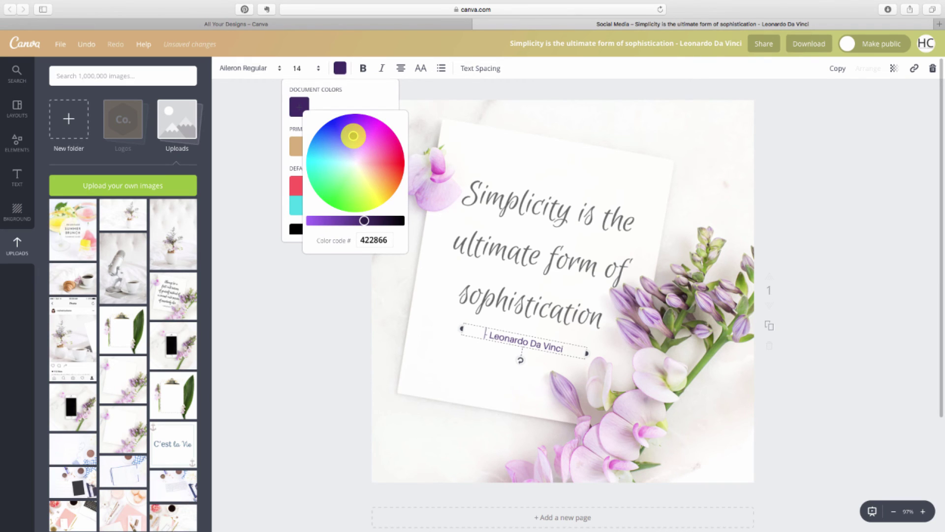
{"action": "left_click_drag", "start_coordinate": [364, 220], "coordinate": [359, 220]}
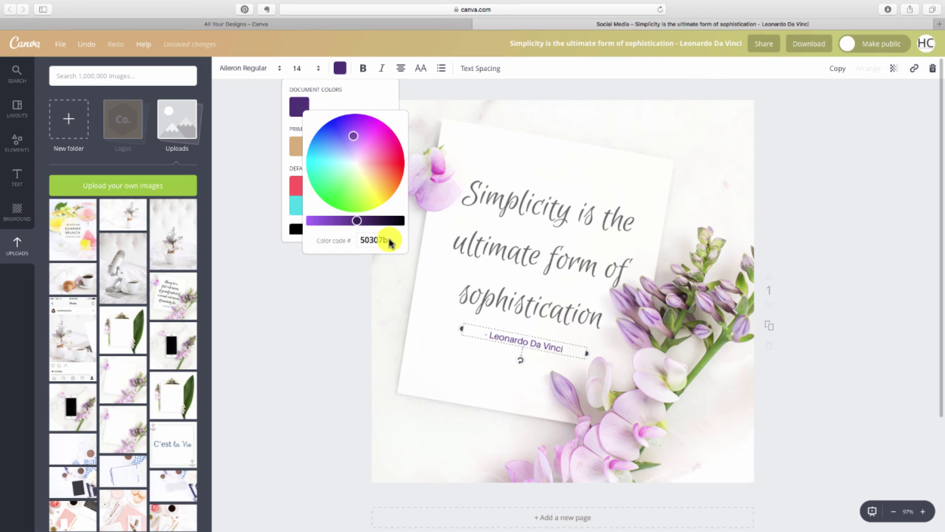
{"action": "left_click_drag", "start_coordinate": [387, 240], "coordinate": [358, 240]}
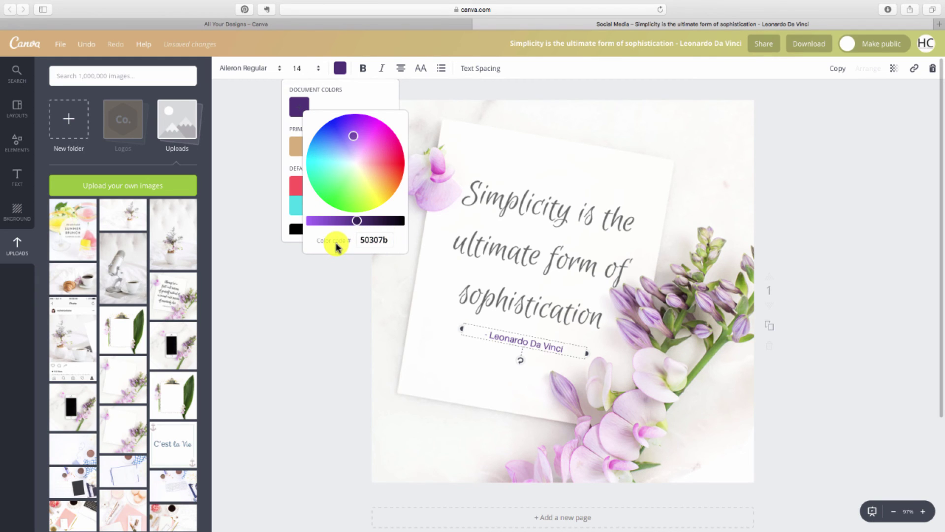
Step: Apply the same purple document colour to the script quote
{"action": "left_click", "coordinate": [516, 285]}
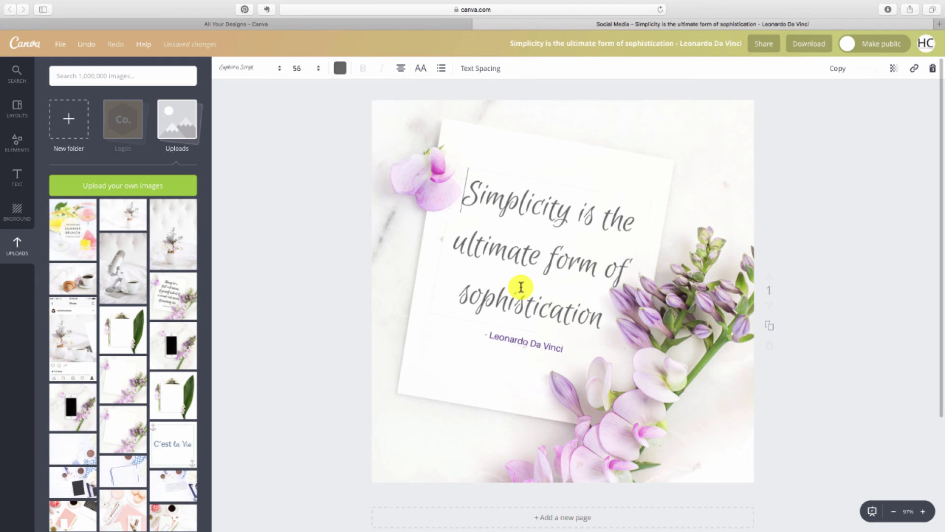
{"action": "left_click", "coordinate": [339, 69]}
{"action": "left_click", "coordinate": [316, 108]}
{"action": "left_click", "coordinate": [360, 357]}
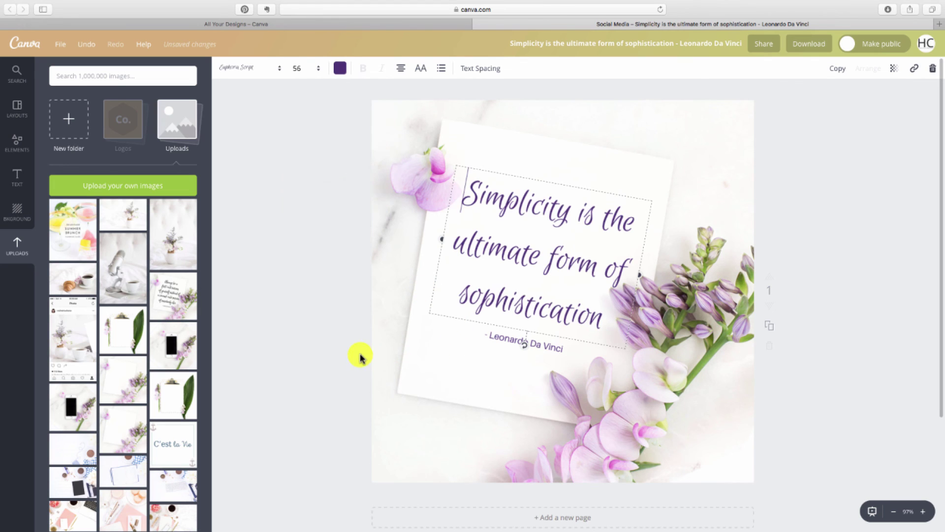
{"action": "left_click", "coordinate": [325, 334]}
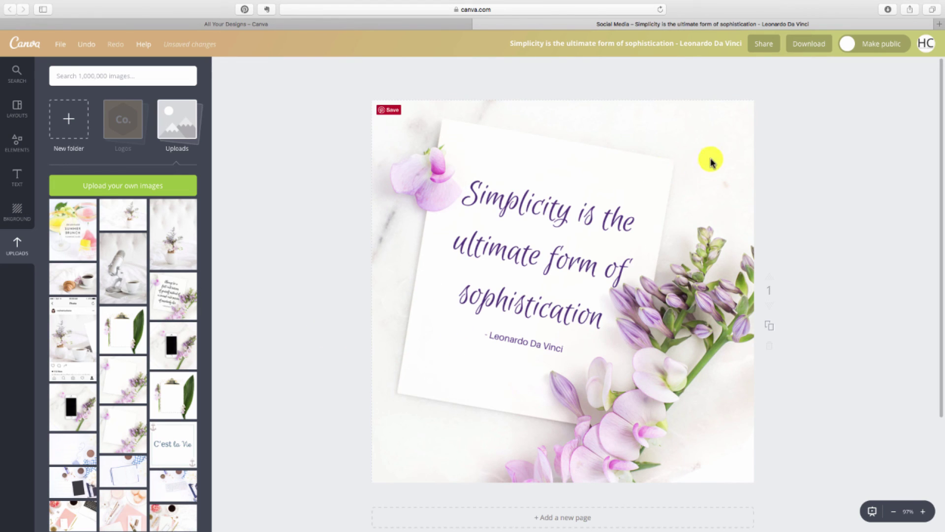
Step: Download the graphic as a JPG for web, then bring up the design title for editing
{"action": "left_click", "coordinate": [818, 47]}
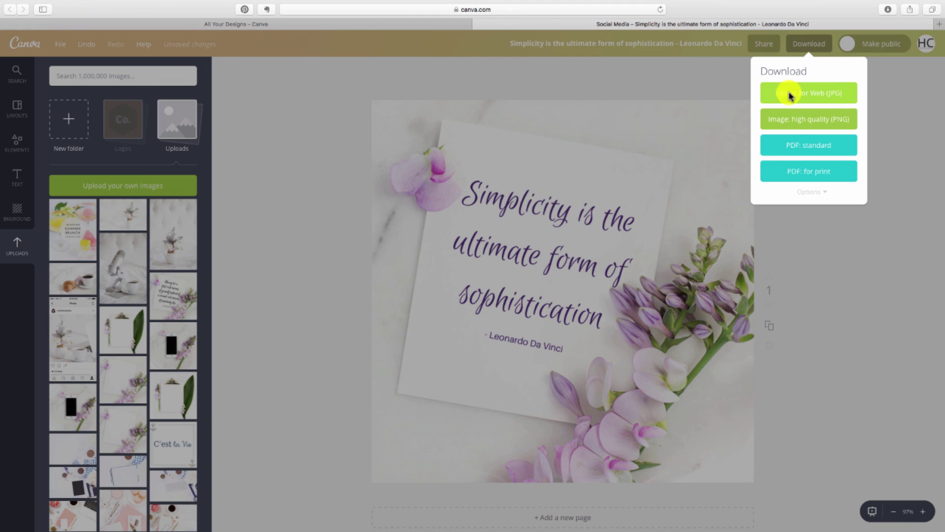
{"action": "left_click", "coordinate": [717, 80]}
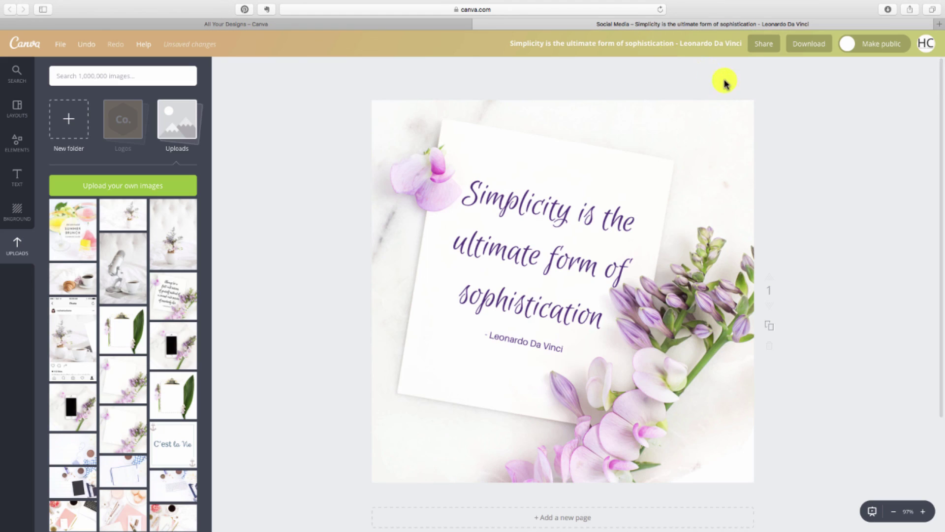
{"action": "left_click", "coordinate": [542, 43]}
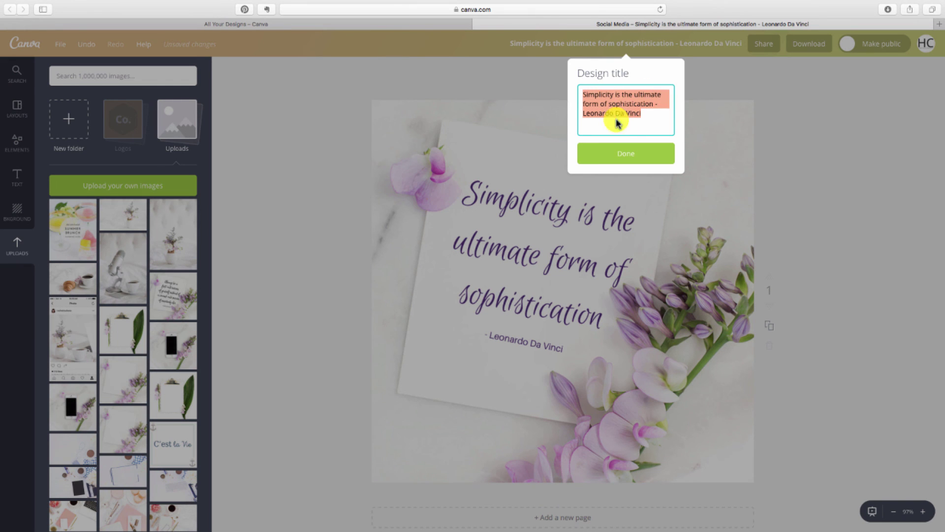
Step: Keep the title 'Simplicity is the ultimate form of sophistication - Leonardo Da Vinci' and save the design
{"action": "left_click", "coordinate": [624, 153]}
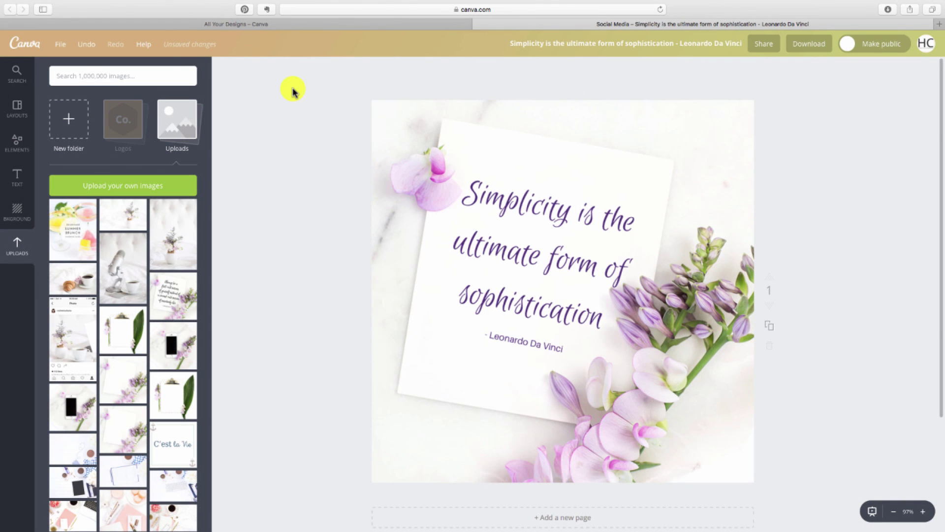
{"action": "left_click", "coordinate": [60, 45]}
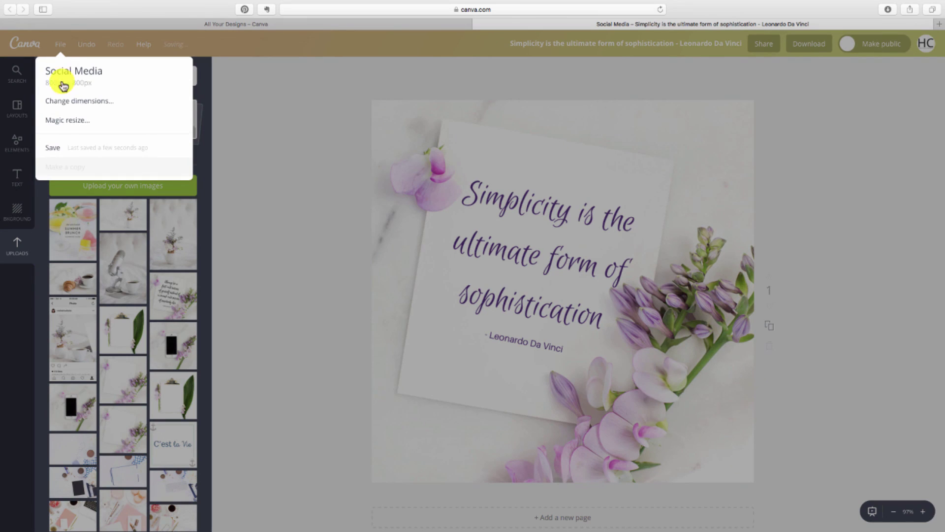
{"action": "left_click", "coordinate": [65, 149]}
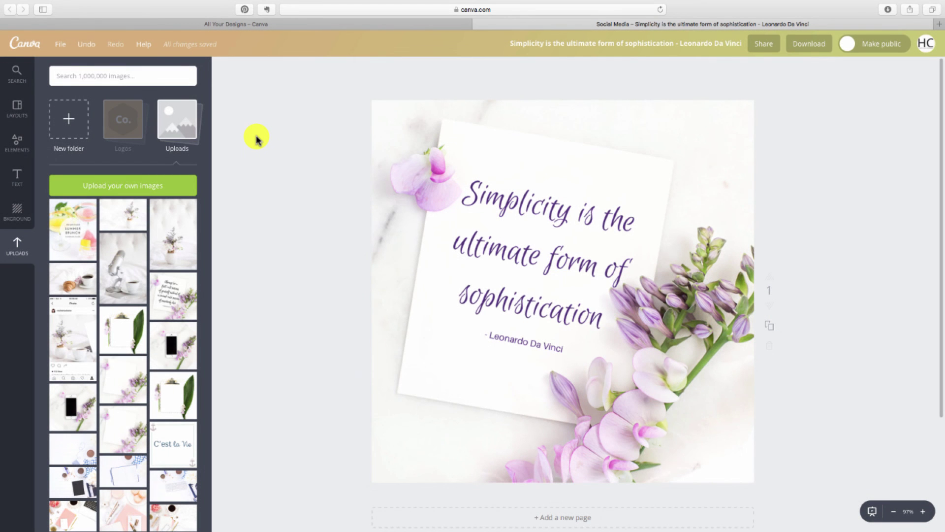